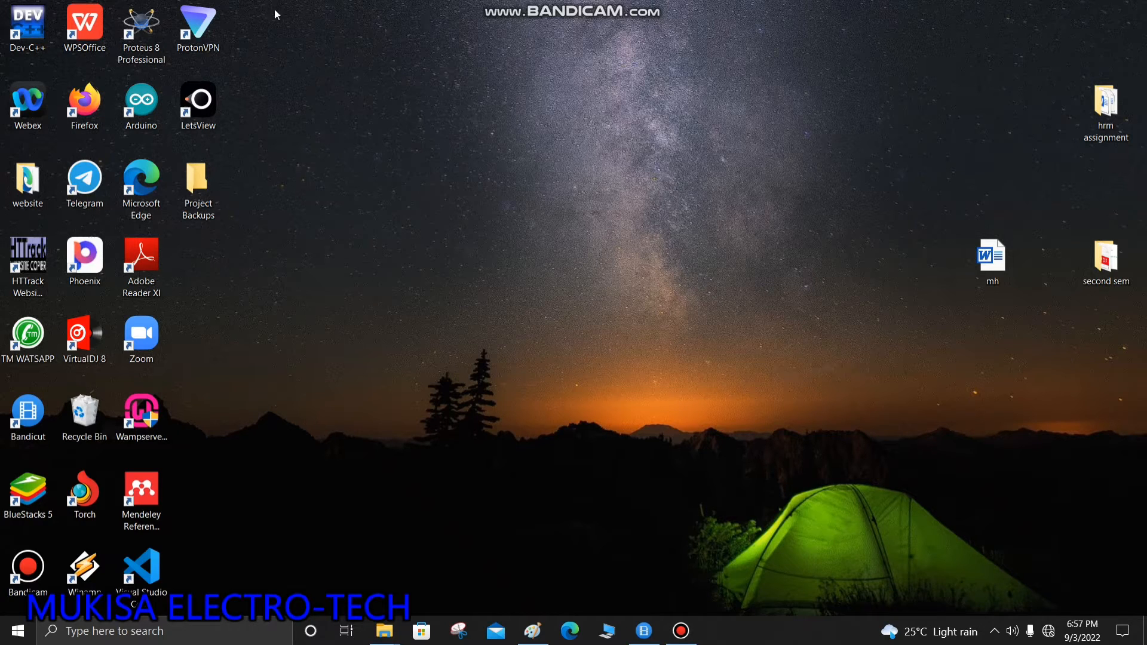
Step: Open Proteus 8 Professional and start a new project named "electro tech"
double_click(144, 22)
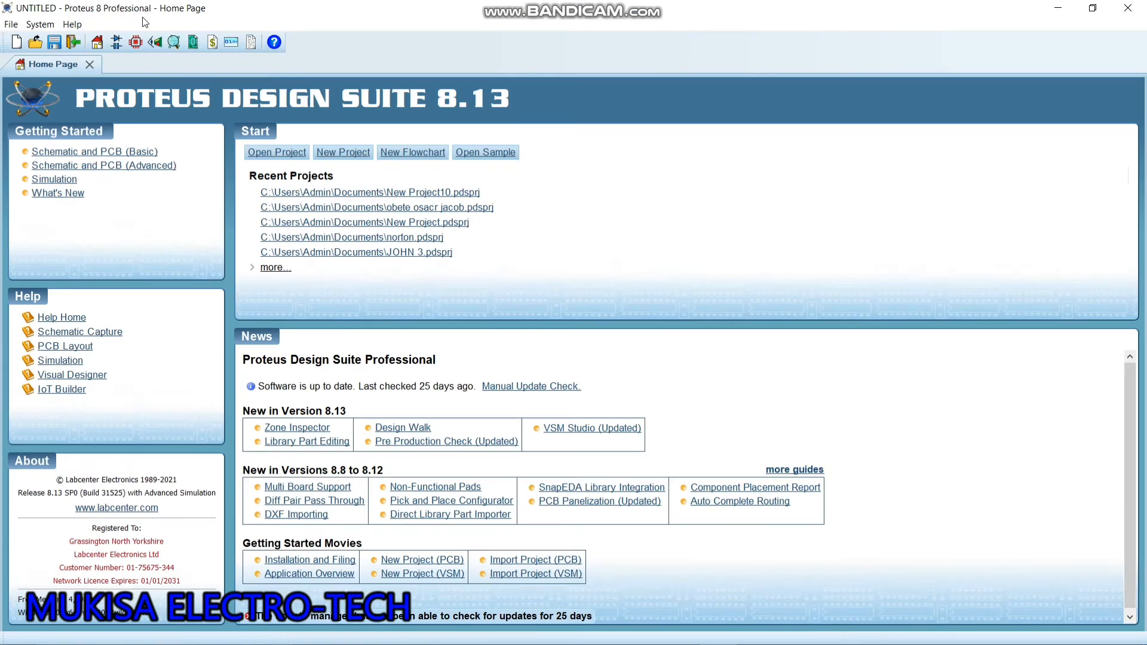
click(327, 156)
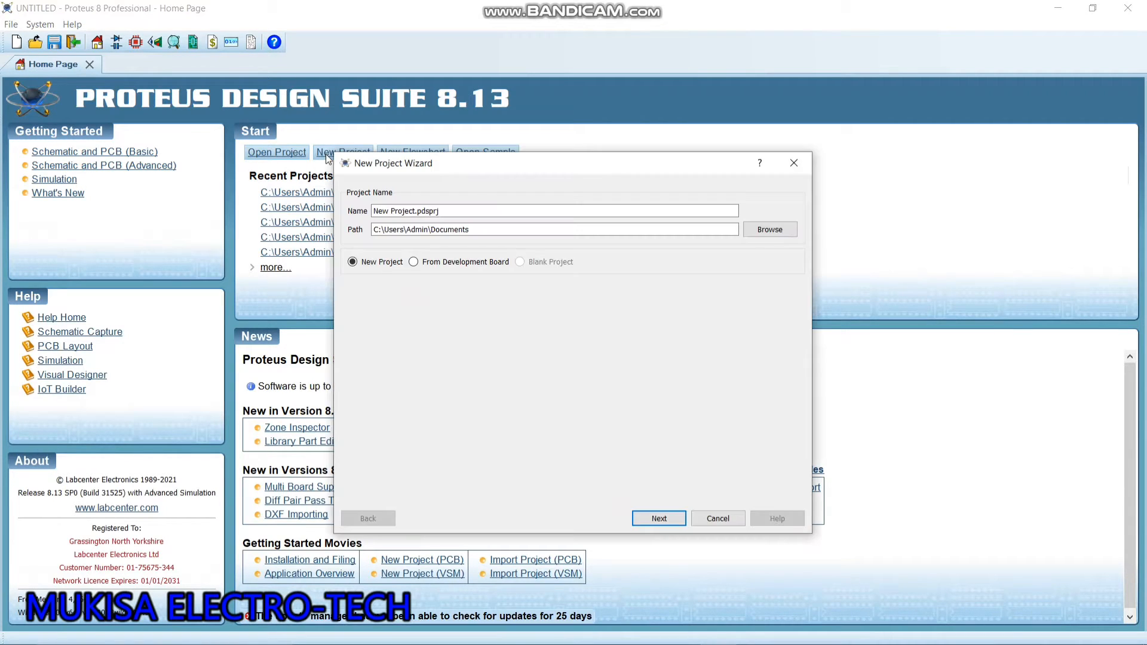
click(487, 212)
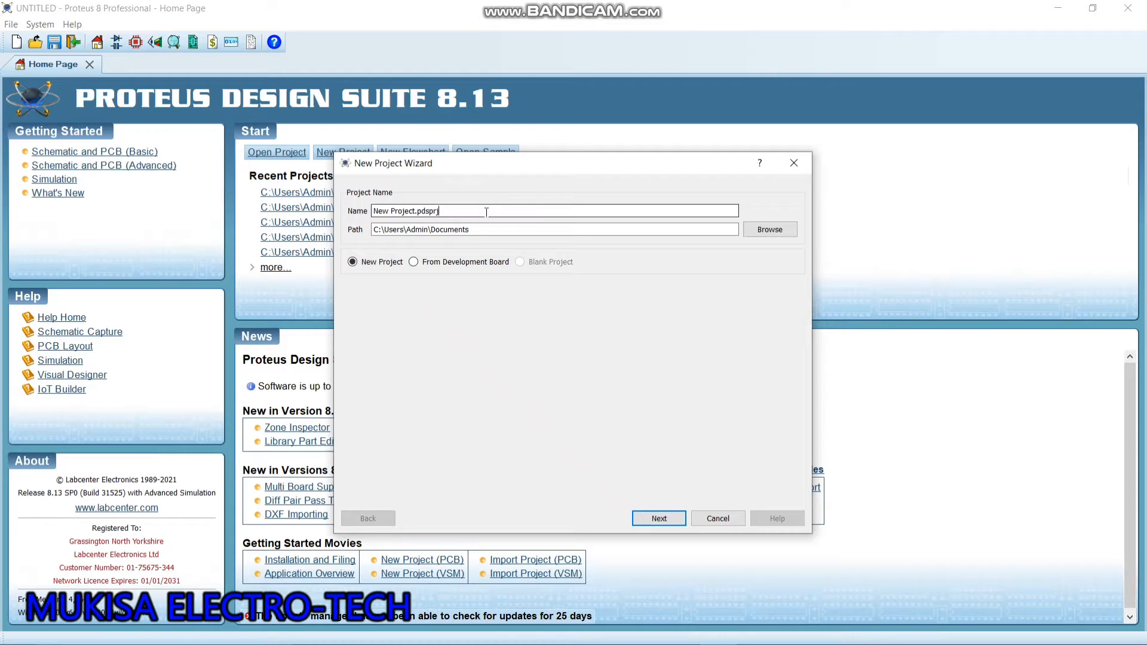
key(BackSpace)
key(BackSpace)
key(BackSpace)
key(BackSpace)
key(BackSpace)
key(BackSpace)
key(BackSpace)
key(BackSpace)
key(BackSpace)
key(BackSpace)
key(BackSpace)
key(BackSpace)
key(BackSpace)
key(BackSpace)
key(BackSpace)
key(BackSpace)
key(BackSpace)
key(BackSpace)
text(electro tech)
Step: Set the project's save location to the Desktop folder and continue to the schematic template choice
click(752, 230)
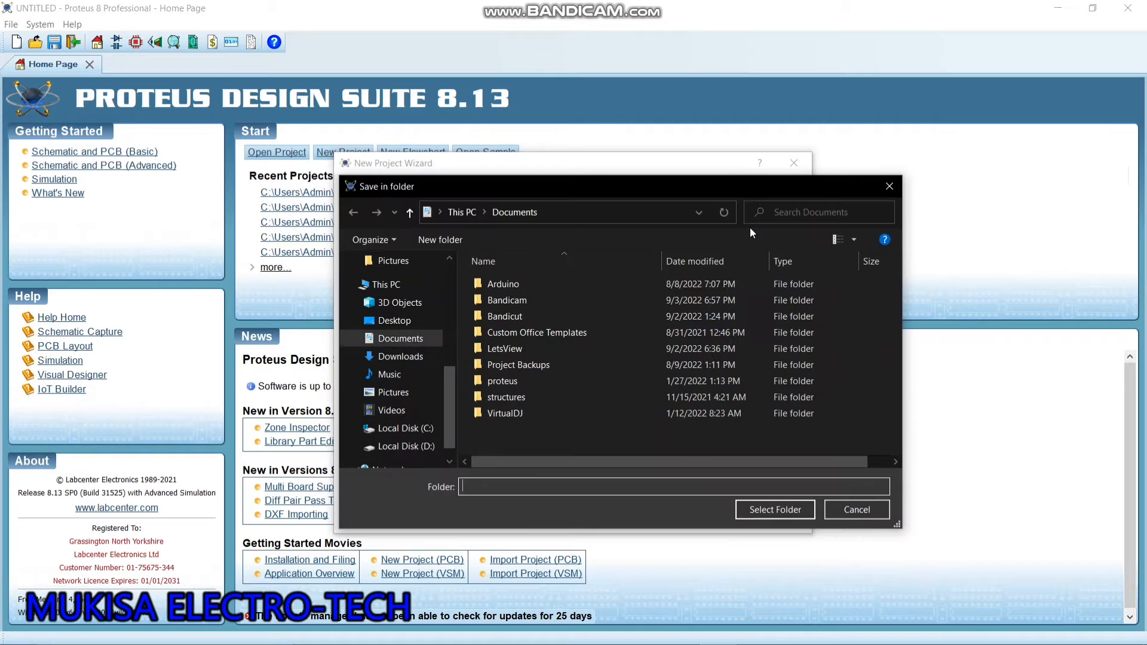
click(405, 326)
click(751, 511)
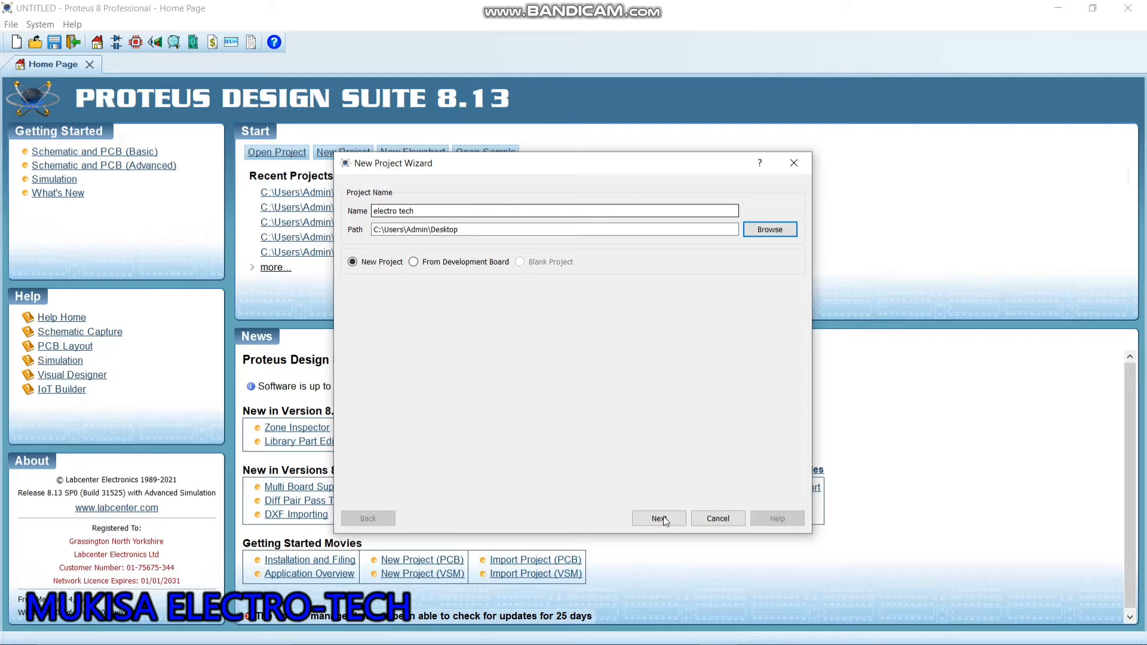
click(663, 517)
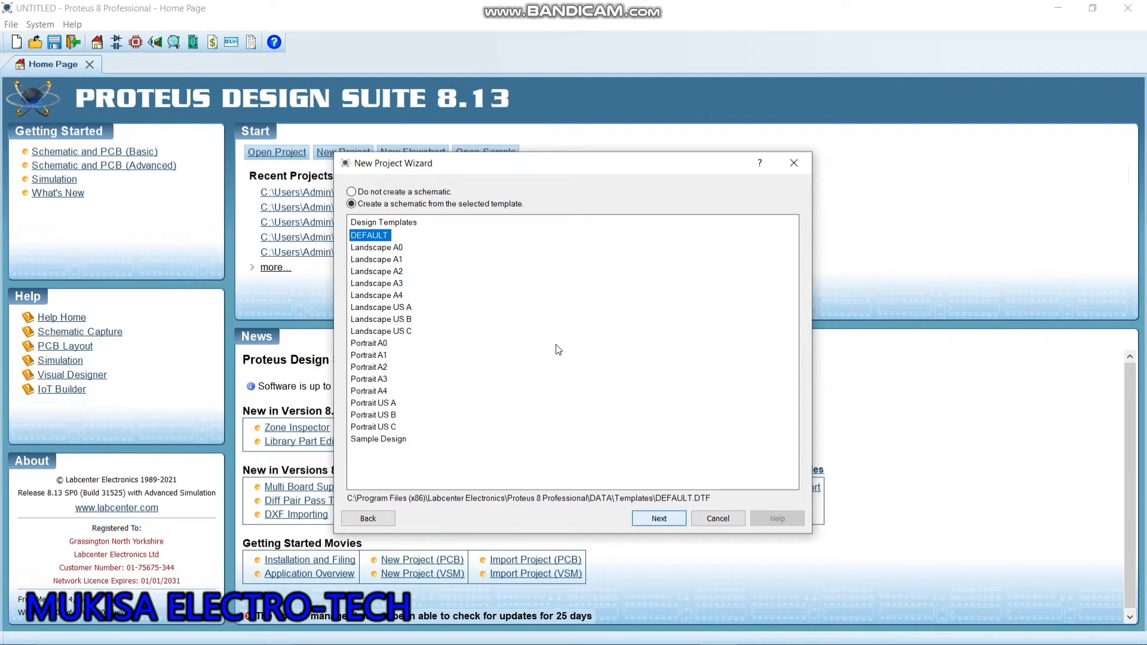
Step: Create the project with the DEFAULT schematic template, no PCB layout and no firmware project
click(669, 517)
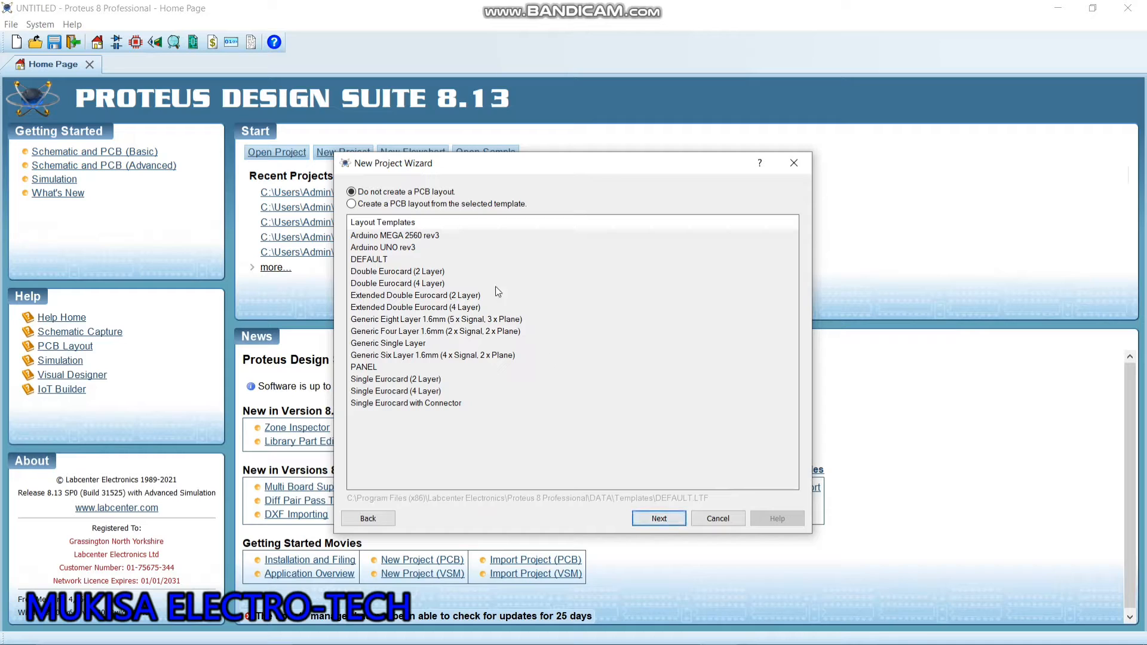
click(659, 519)
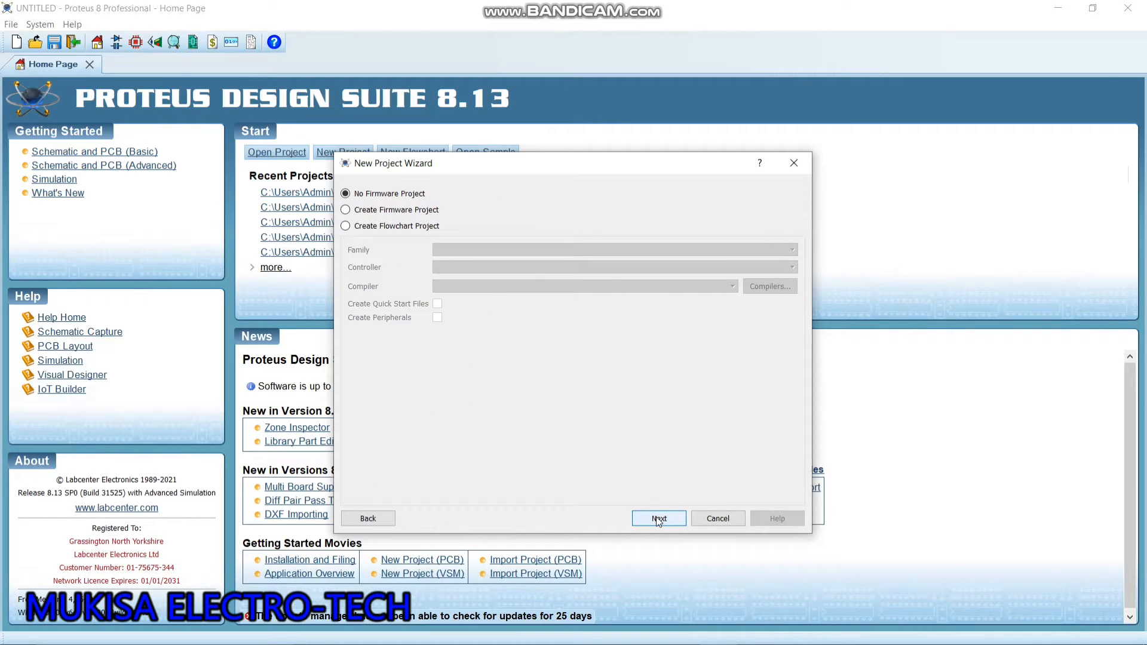
click(658, 519)
click(657, 518)
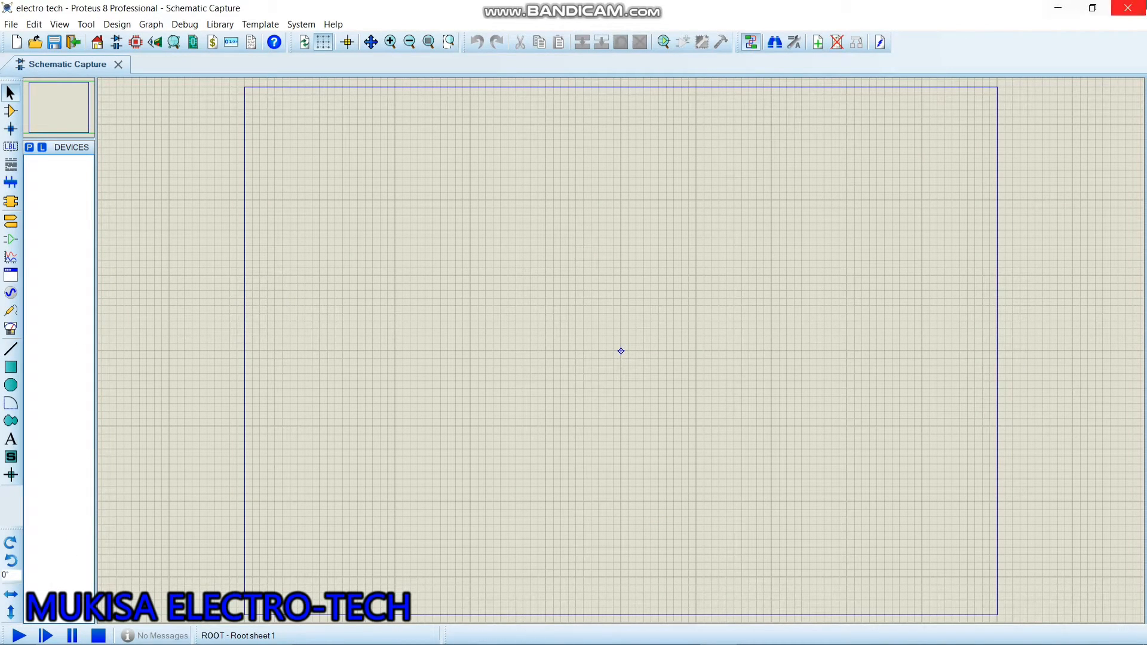
Step: Restore the schematic window to a smaller size so that the desktop is exposed beside it
click(1092, 8)
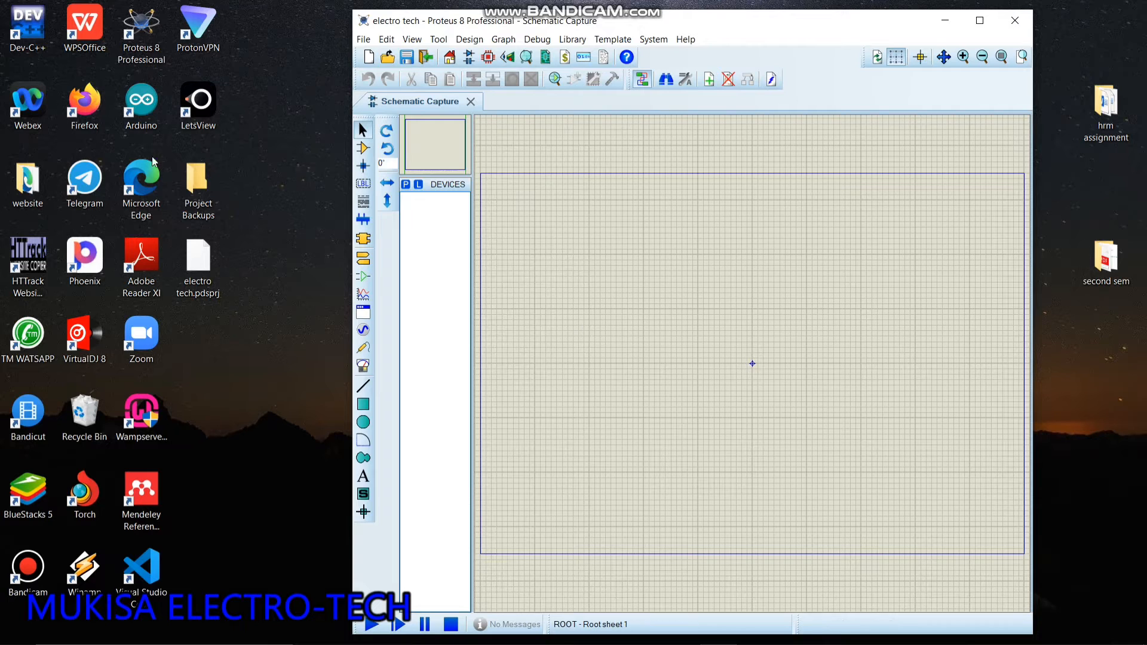
right_click(138, 37)
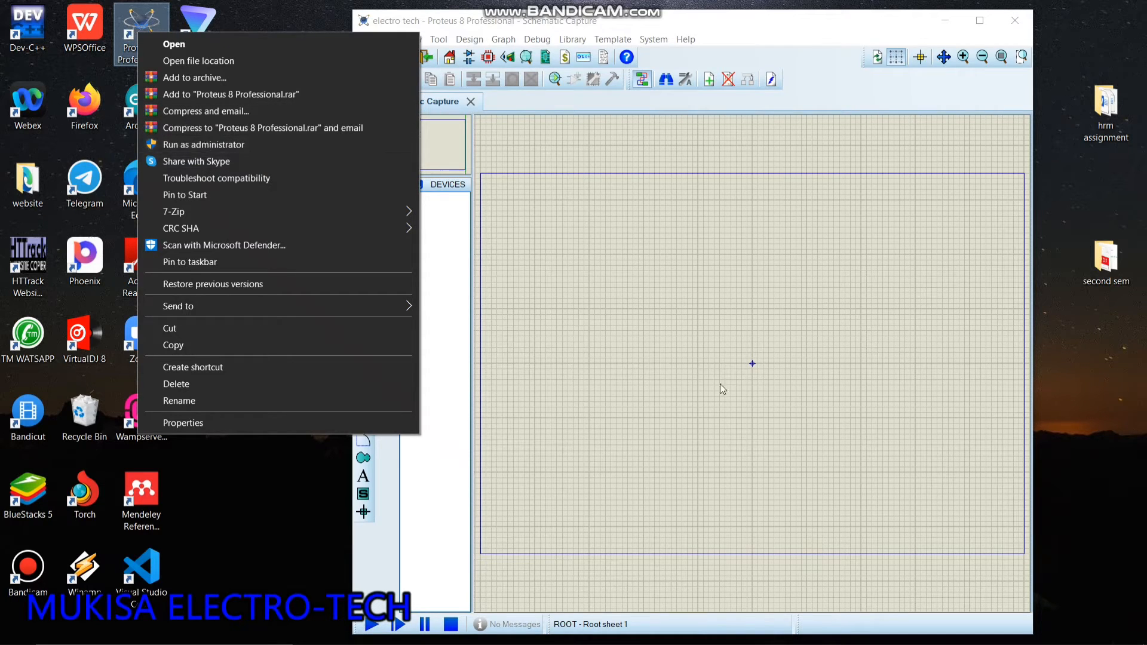
click(744, 413)
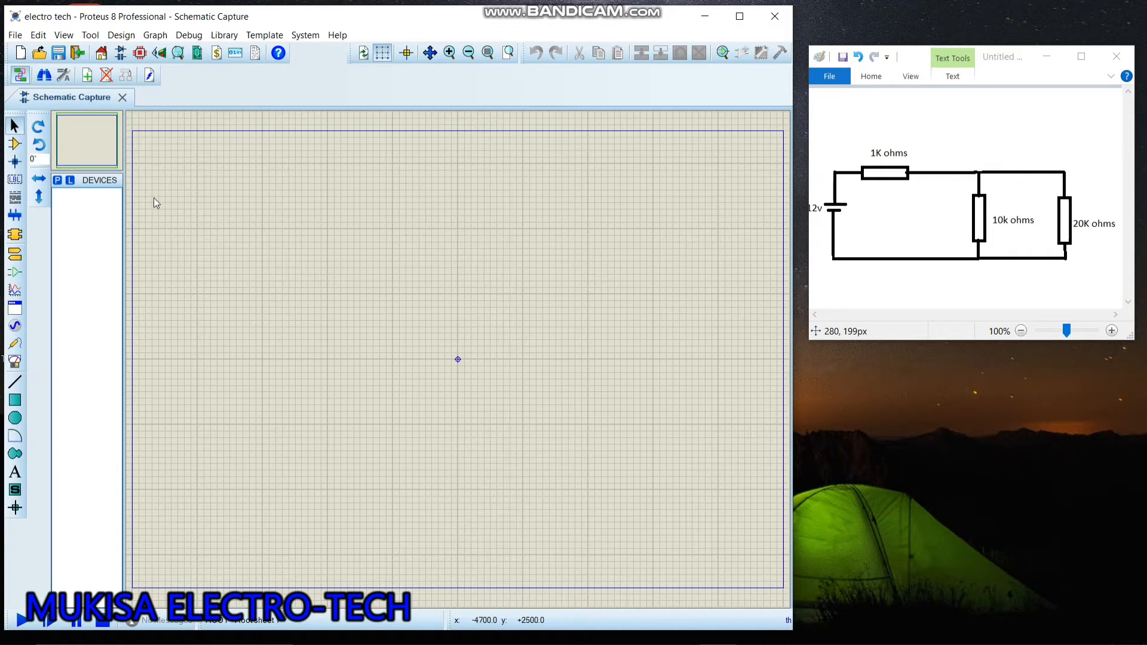
Step: Search the device library for "resistor" and add the RESISTOR analog primitive to the device list
click(58, 181)
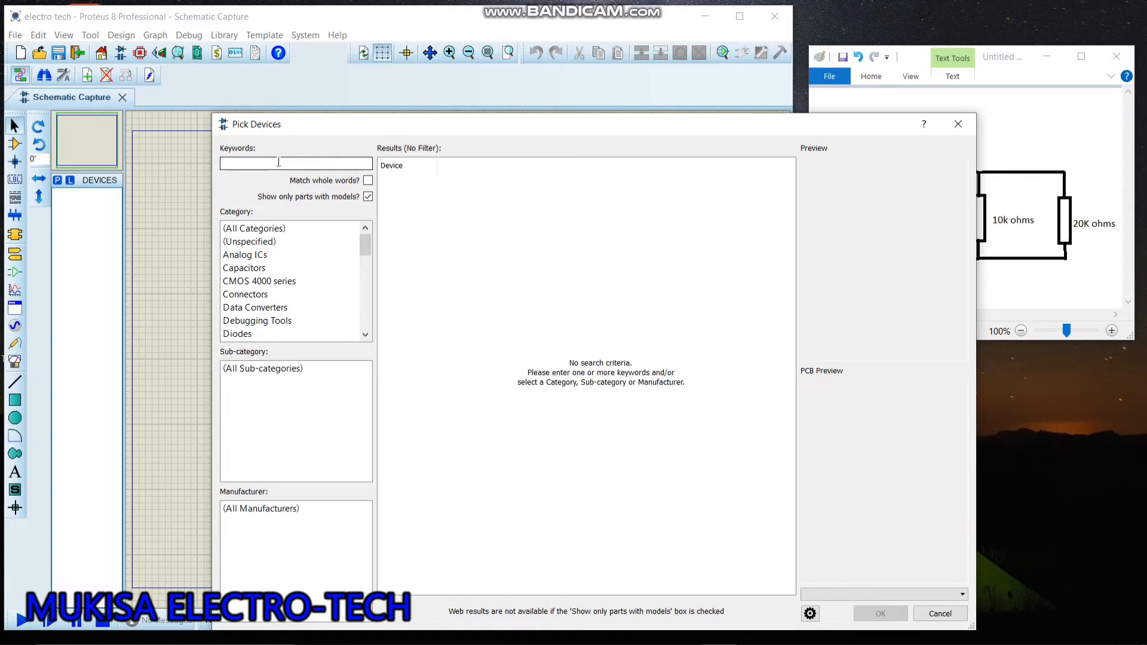
text(resistor)
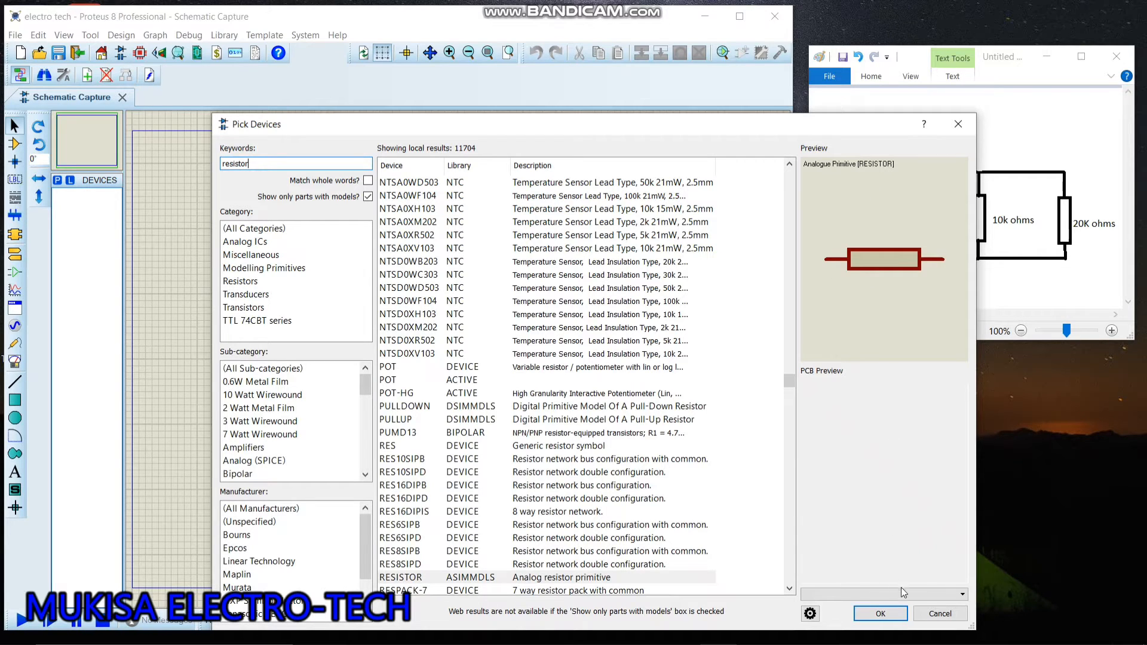
click(880, 614)
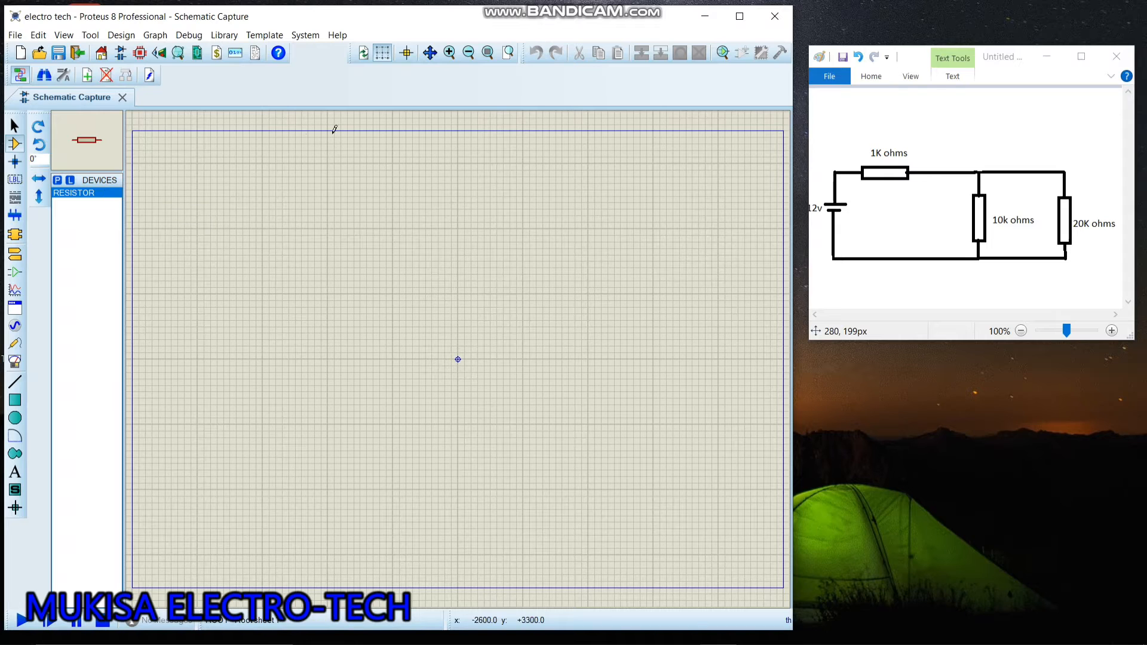
Step: Search the device library for "battery" and add the single-cell CELL to the device list
click(58, 181)
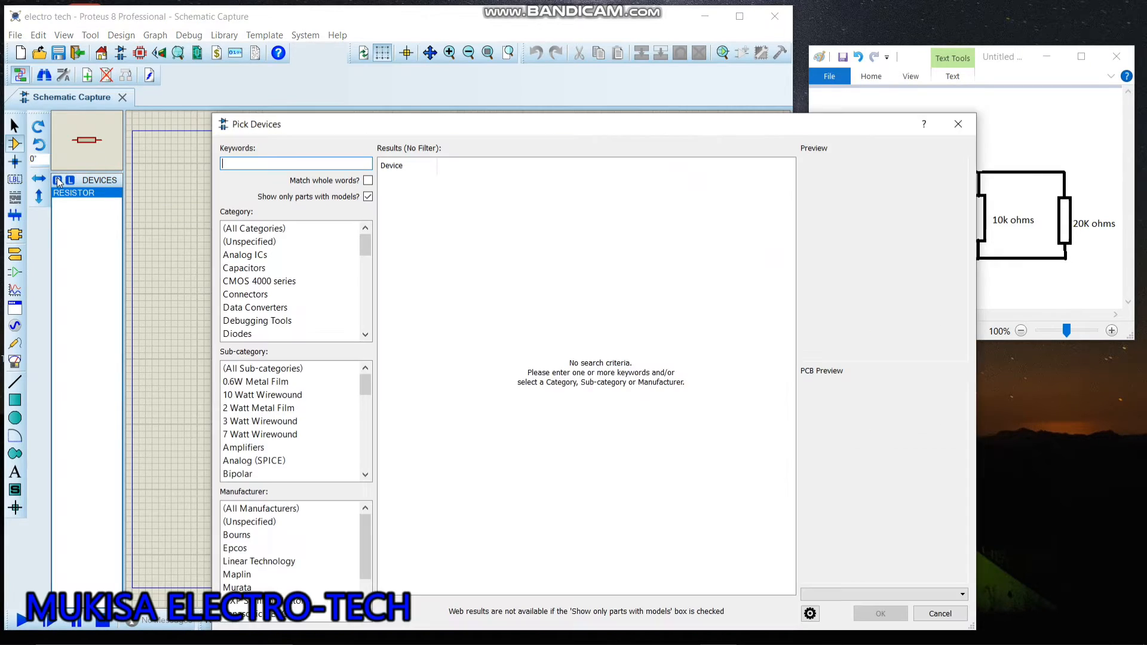
click(301, 165)
text(battery)
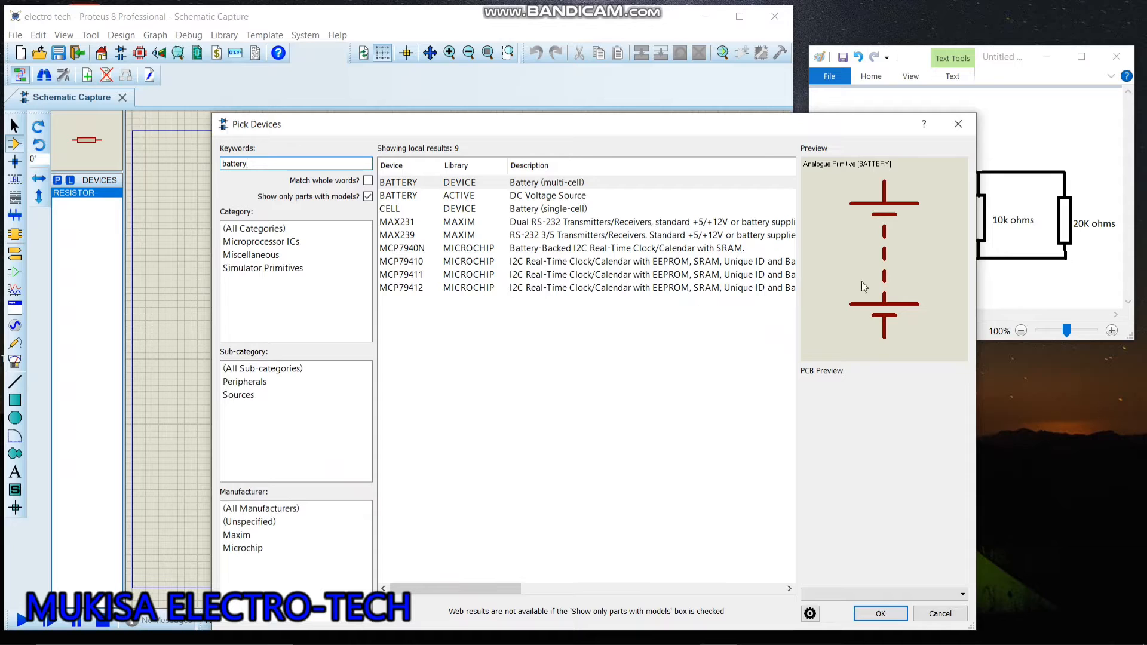
click(479, 197)
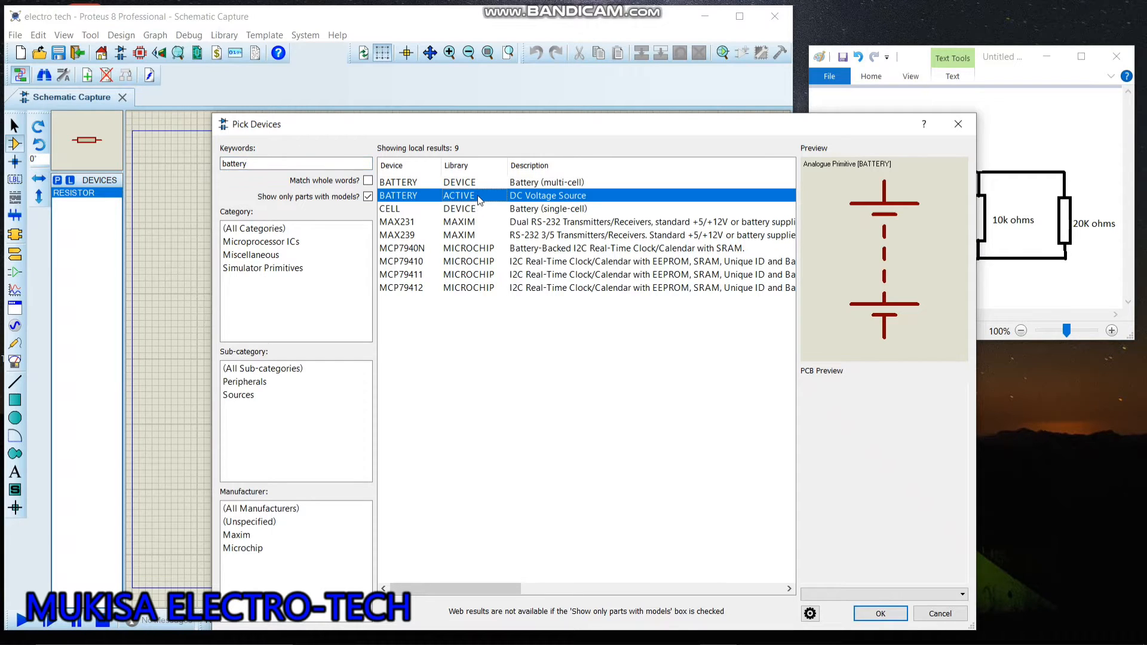
click(472, 210)
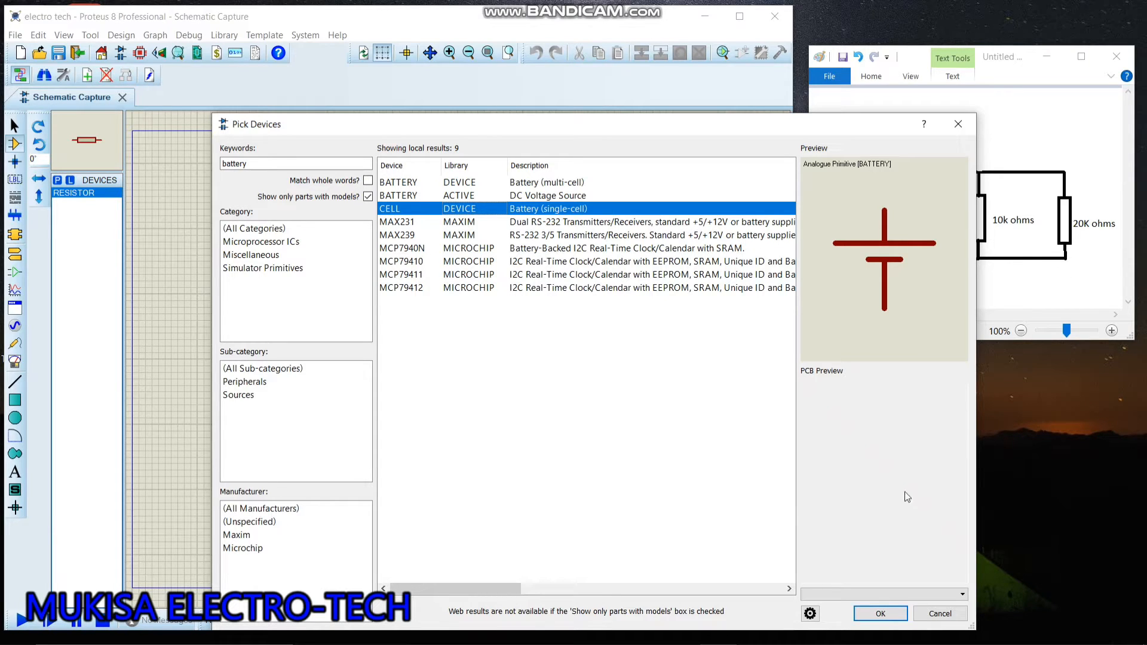
click(879, 613)
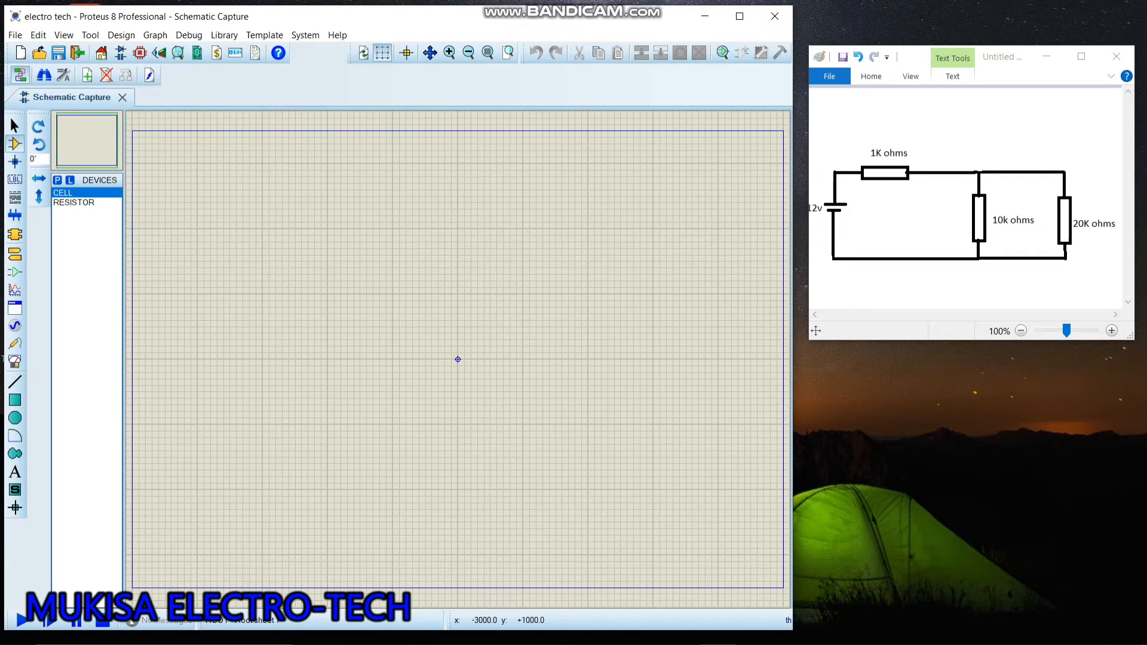
Step: Place the cell in the upper-left part of the sheet and set its value to 12V
click(263, 297)
click(328, 297)
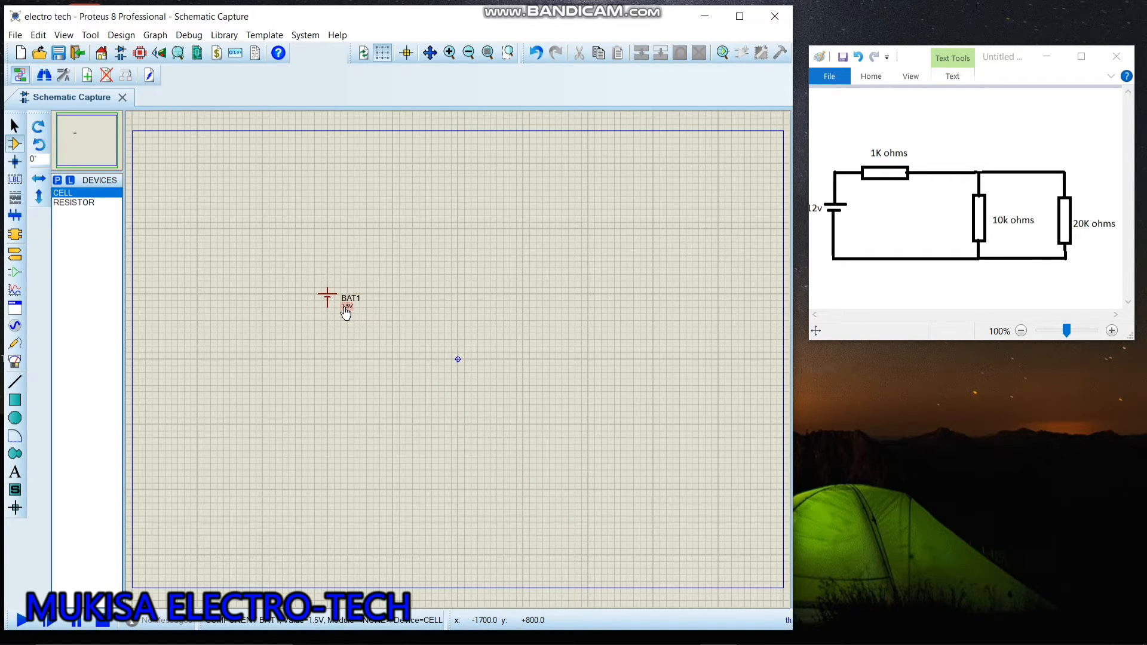
double_click(346, 308)
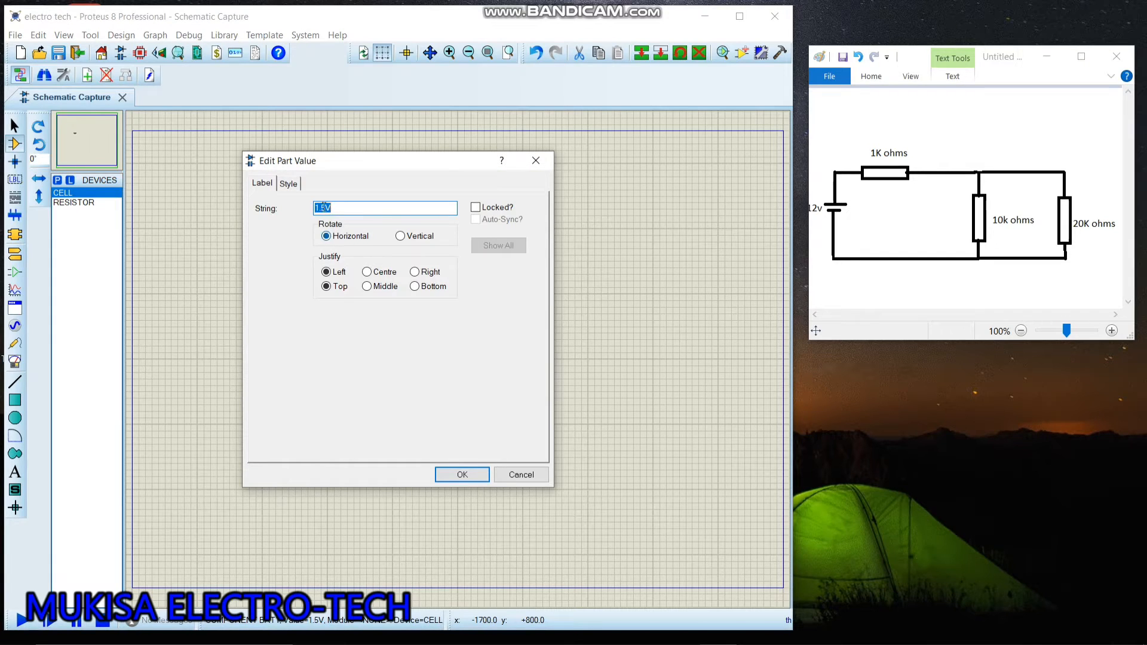
click(326, 207)
key(BackSpace)
key(BackSpace)
key(BackSpace)
text(12)
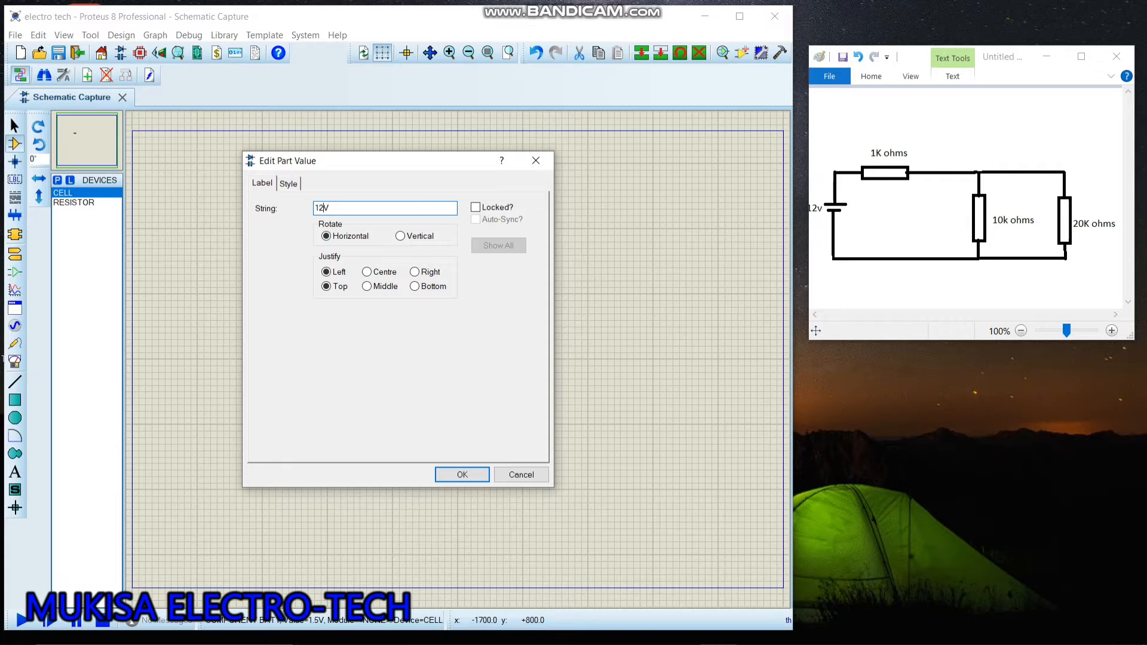
click(461, 474)
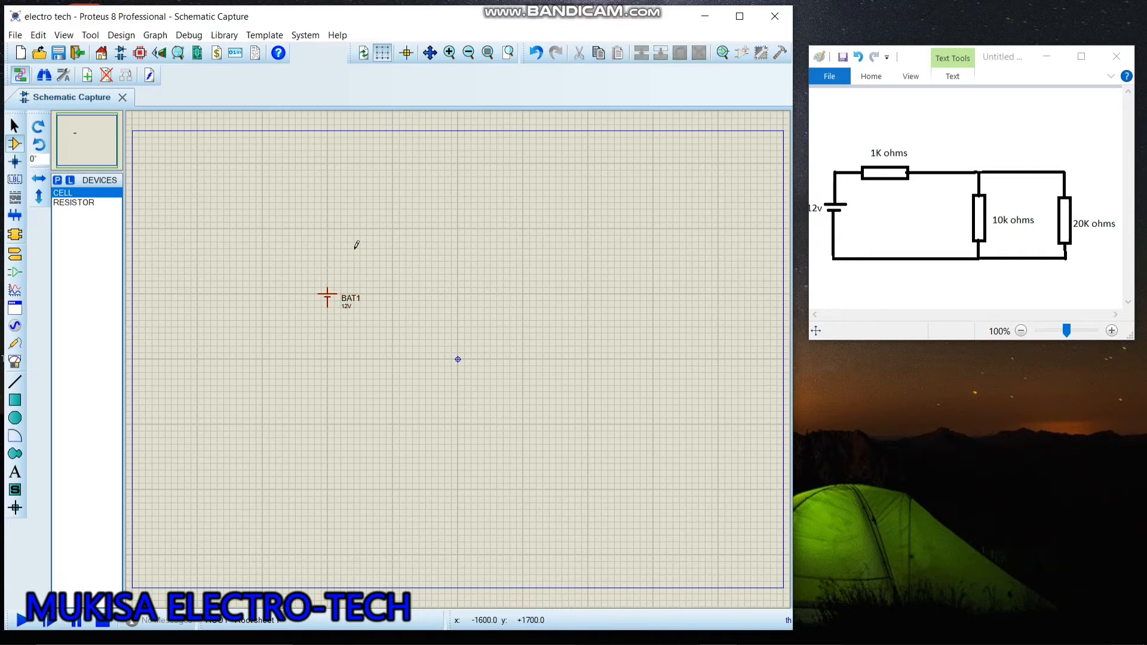
Step: Place a horizontal resistor above and to the right of the battery and set its value to 1k
click(92, 203)
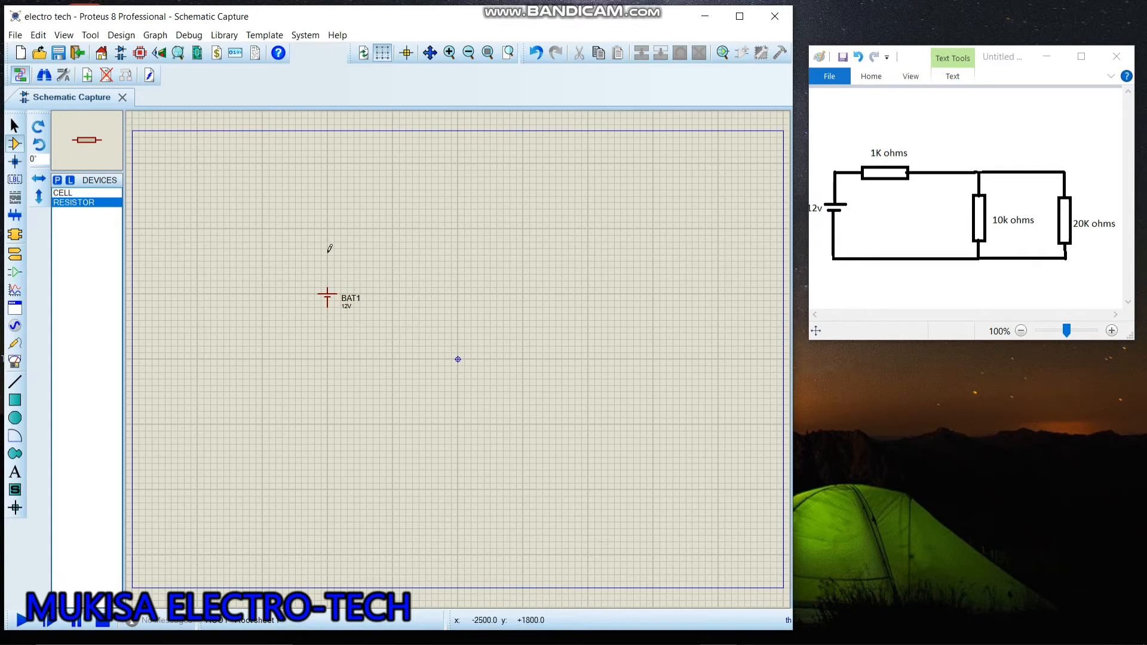
click(373, 244)
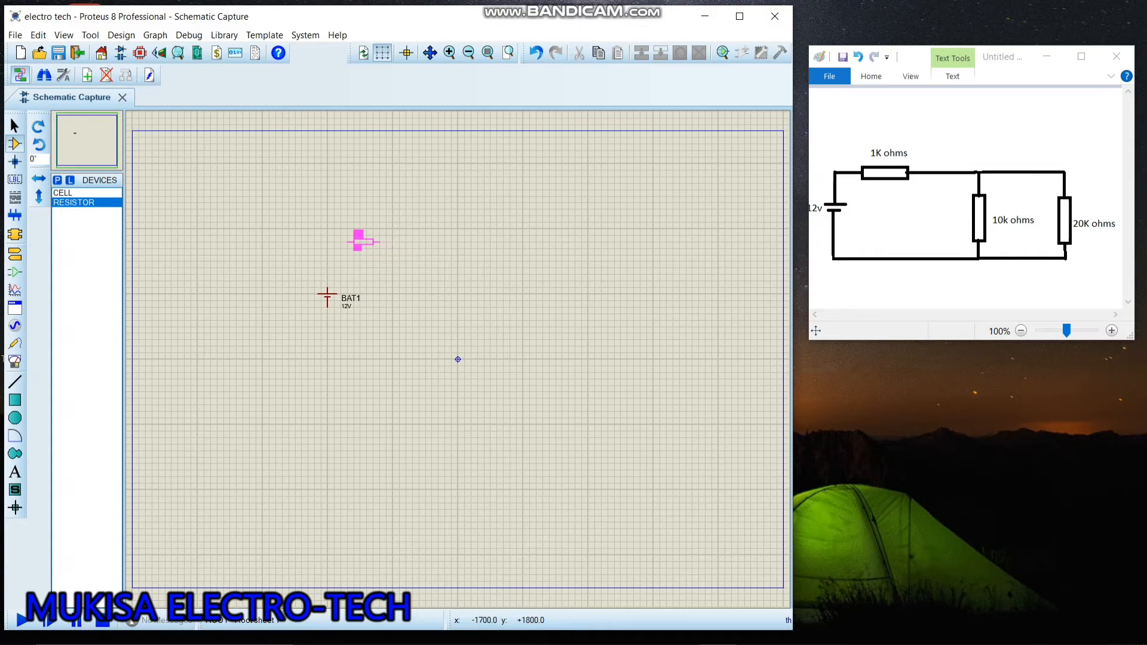
click(360, 249)
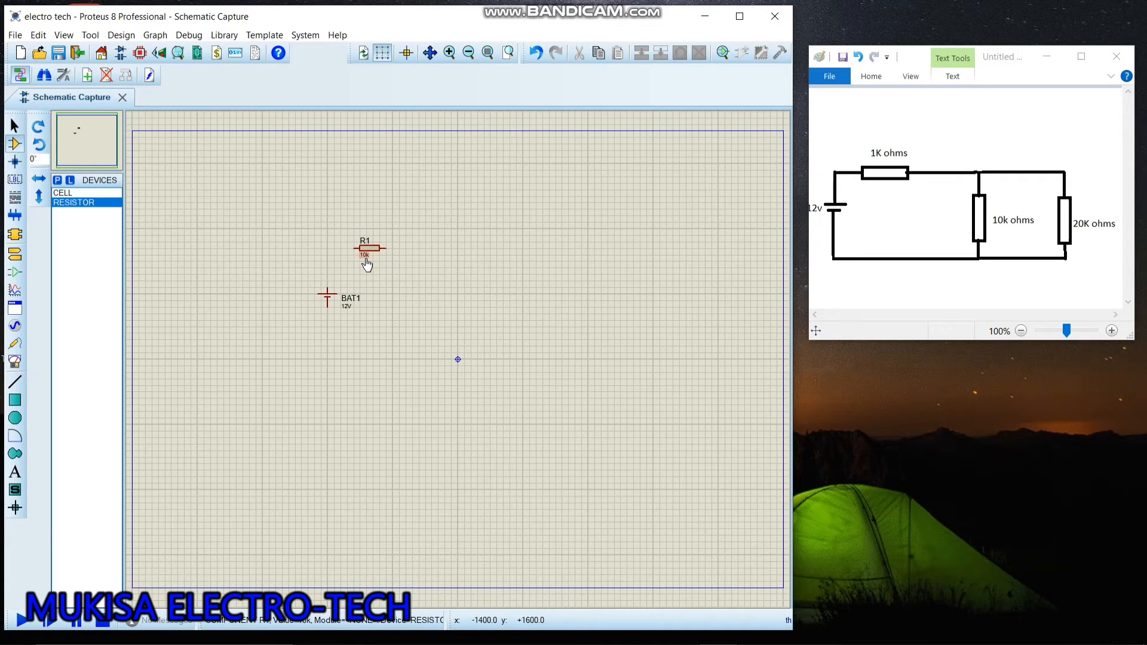
click(370, 260)
double_click(365, 255)
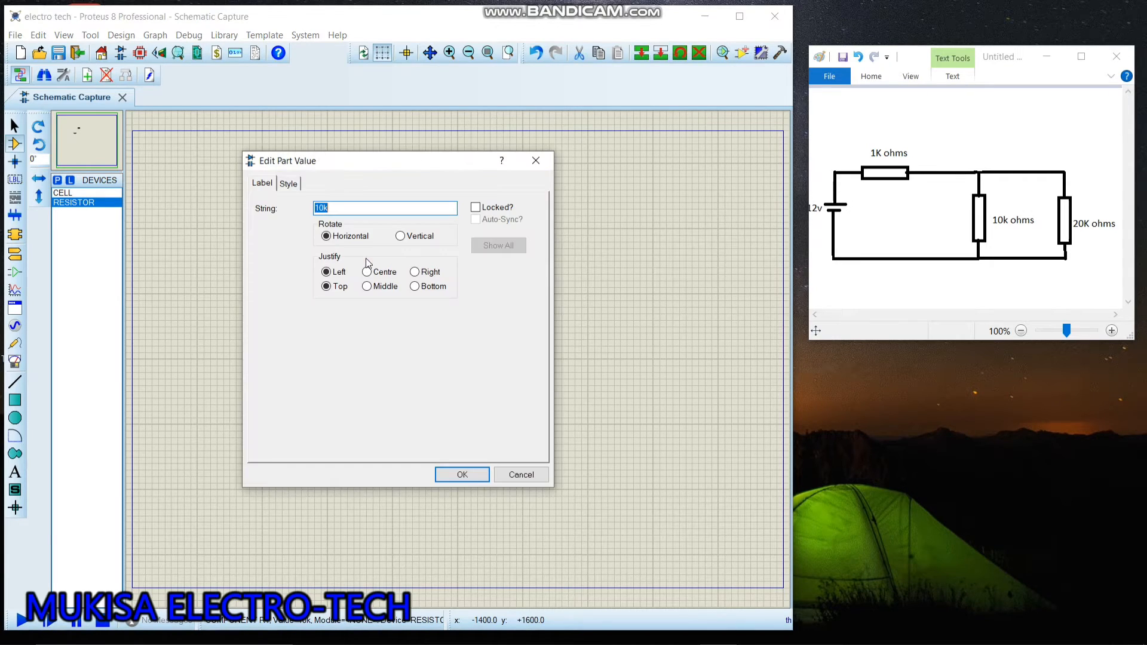
click(323, 208)
key(BackSpace)
click(462, 474)
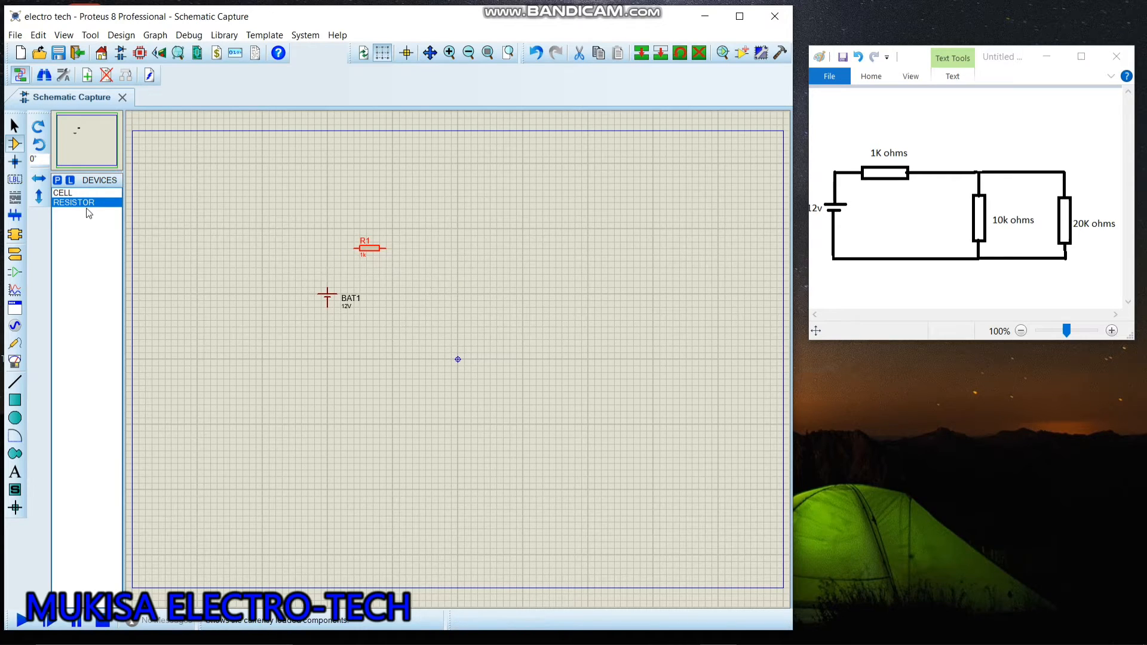
Step: Place a second resistor to the right of the battery and rotate it clockwise to stand upright
click(431, 290)
click(431, 289)
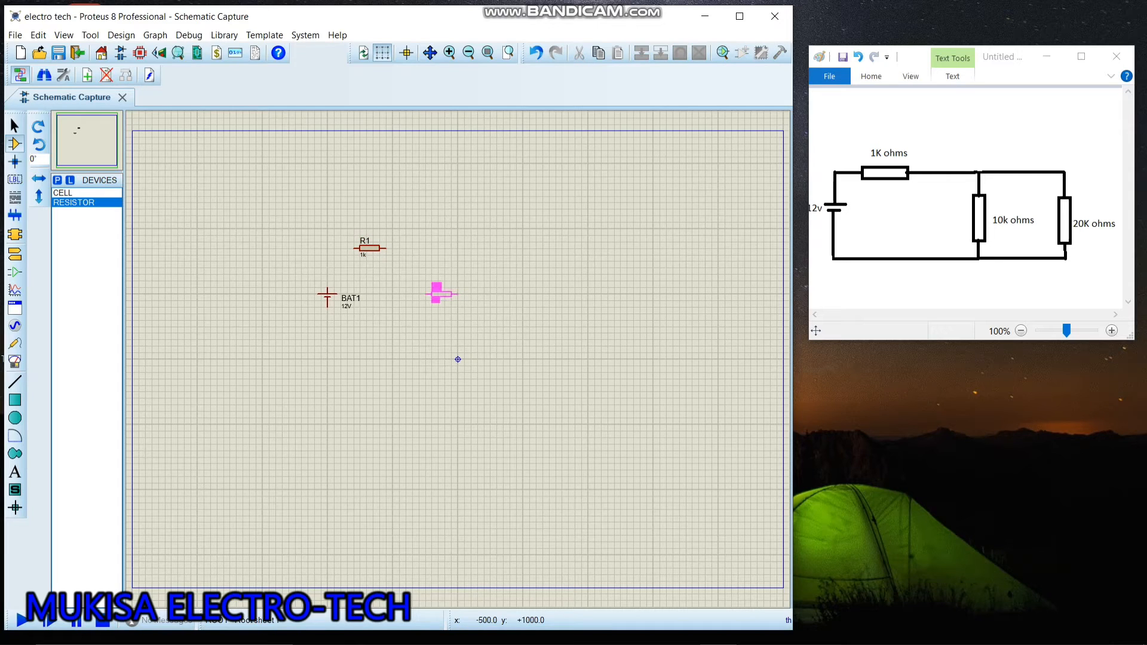
click(430, 292)
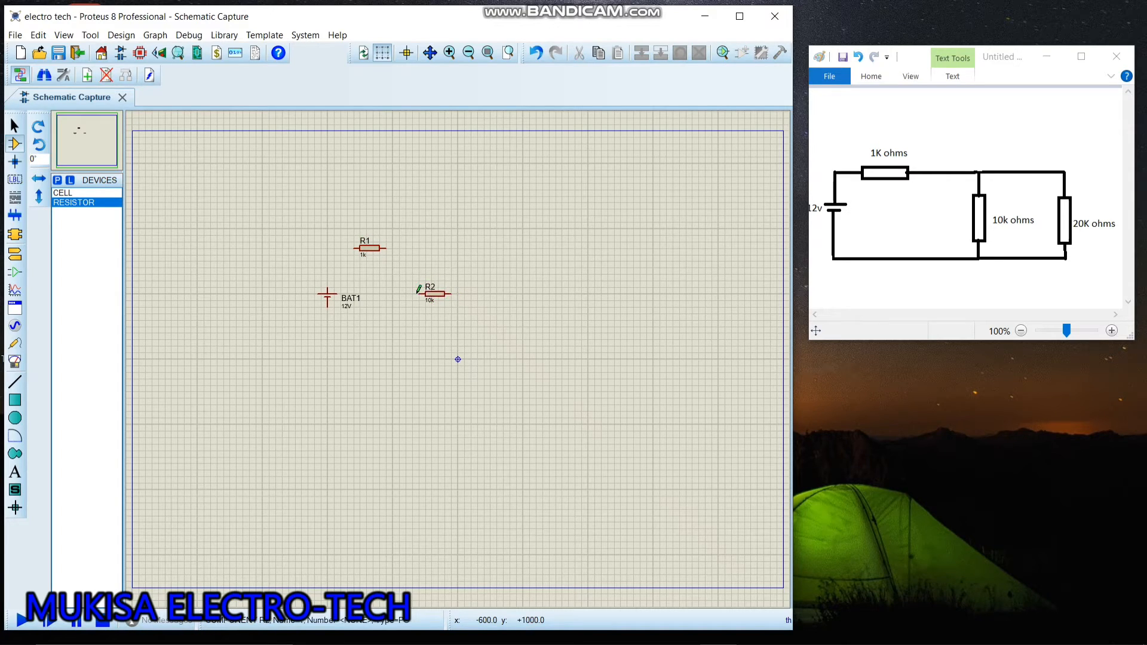
right_click(432, 290)
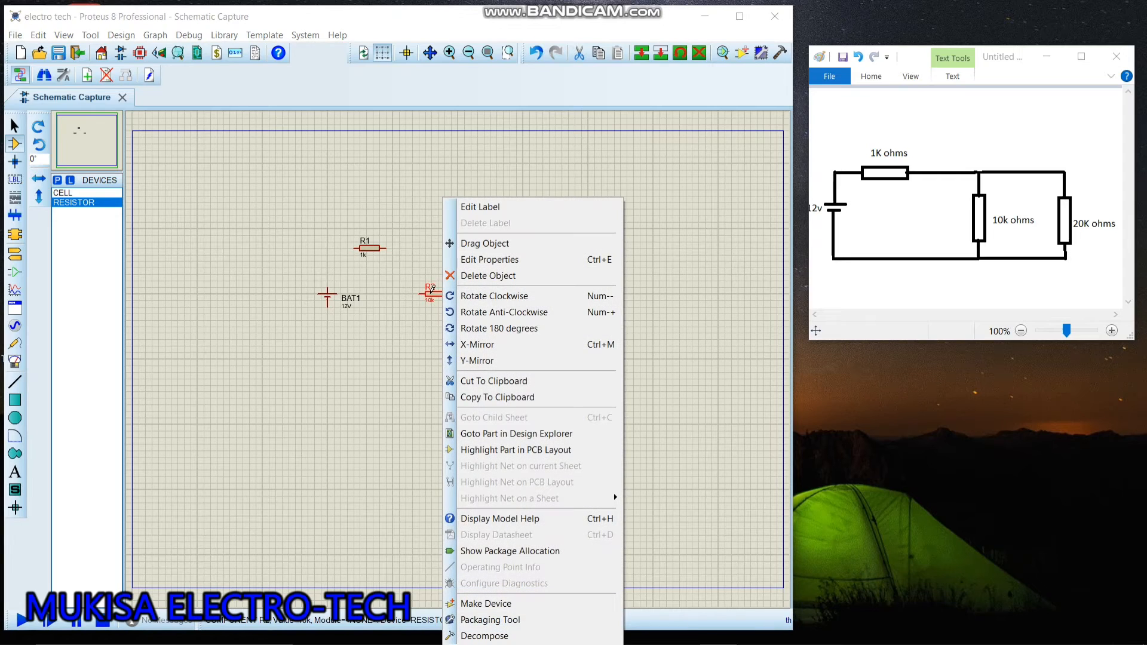
click(493, 301)
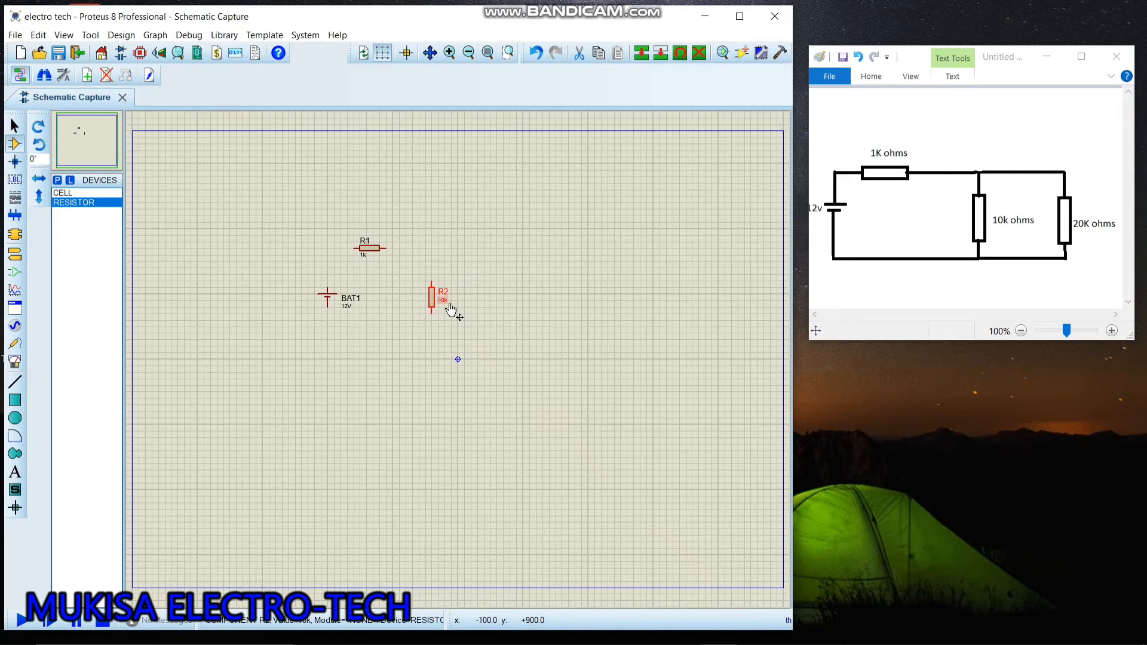
Step: Place a third resistor to the right of R2, rotate it clockwise to stand upright, and move it closer to R2
click(524, 289)
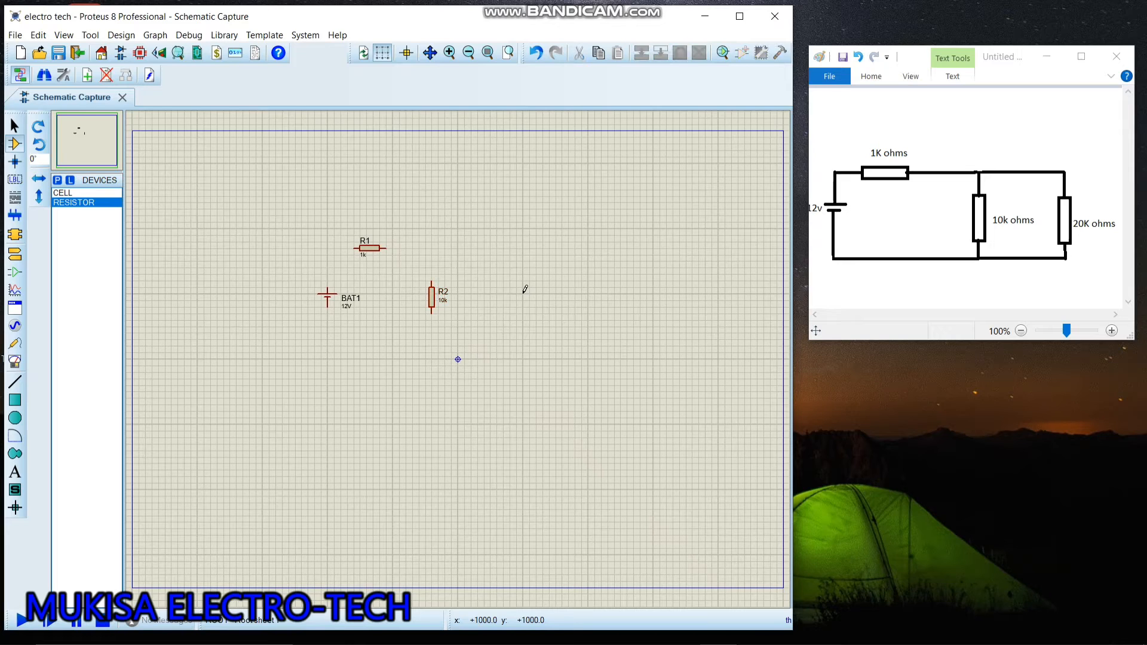
click(524, 289)
right_click(537, 301)
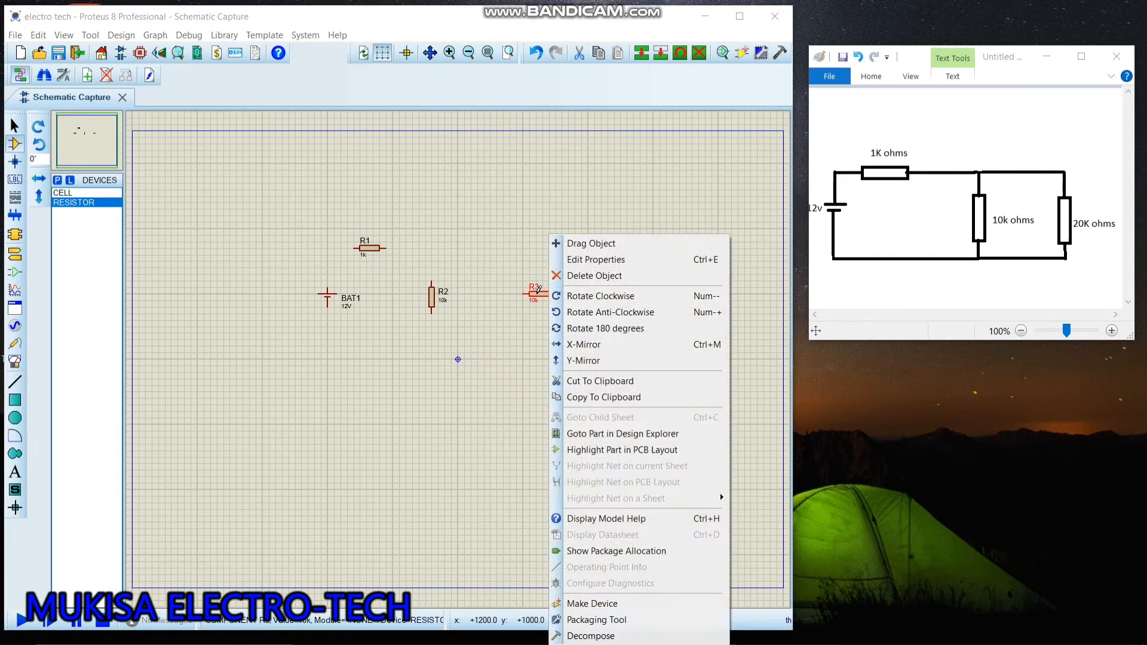
click(574, 303)
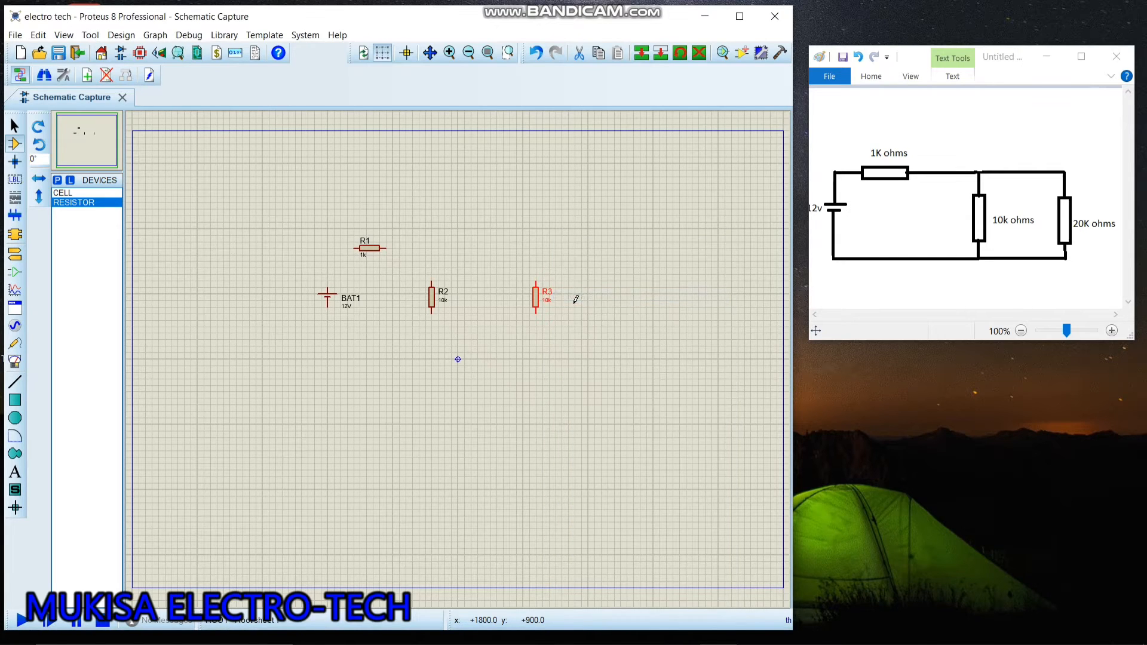
right_click(538, 289)
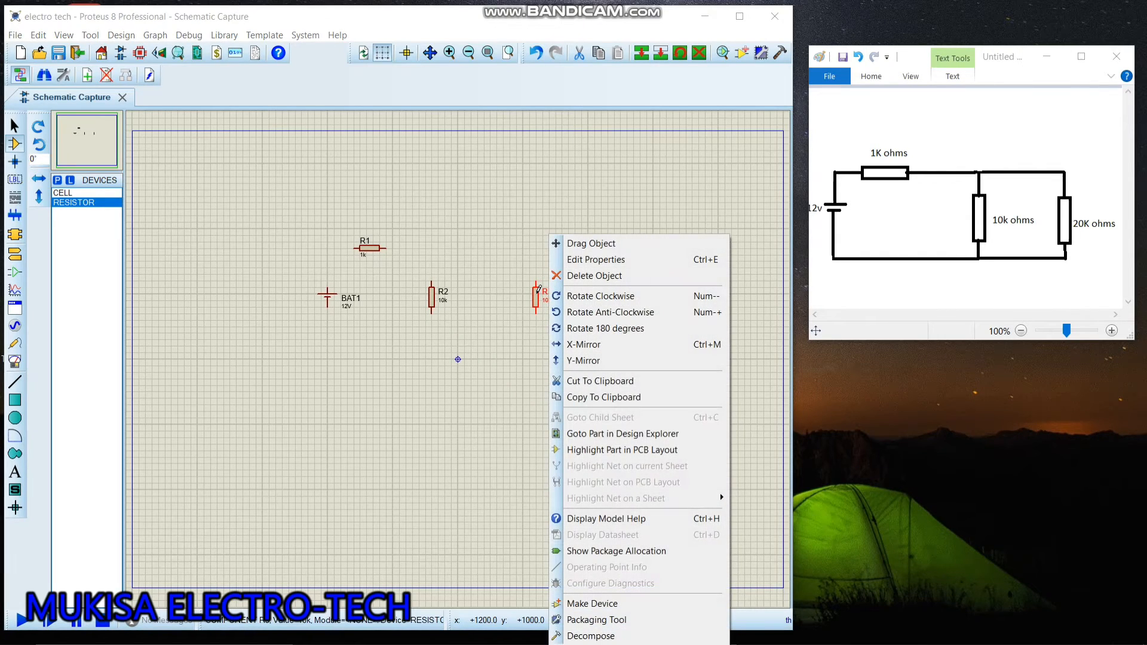
click(581, 245)
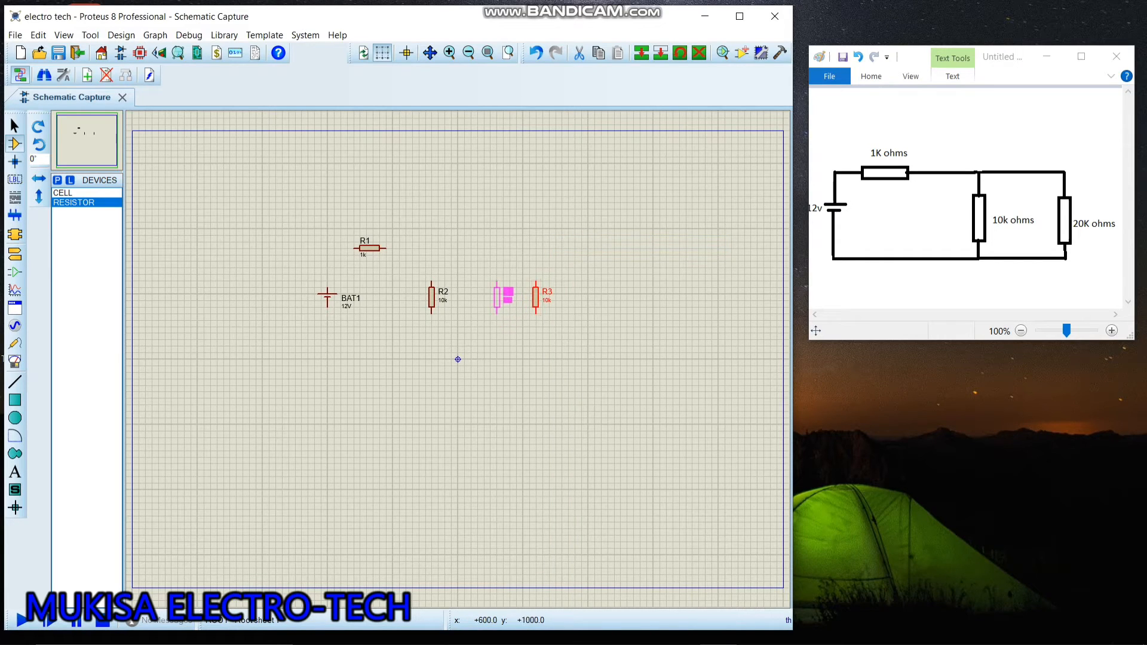
click(498, 300)
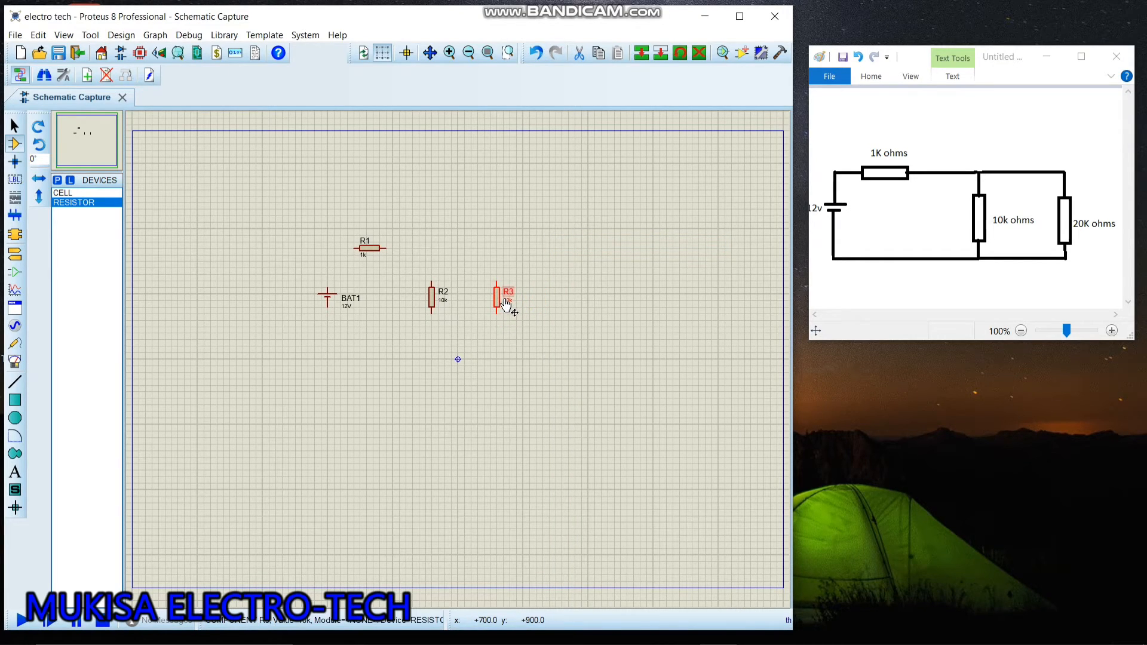
Step: Set the value of the rightmost resistor R3 to 20k
double_click(505, 301)
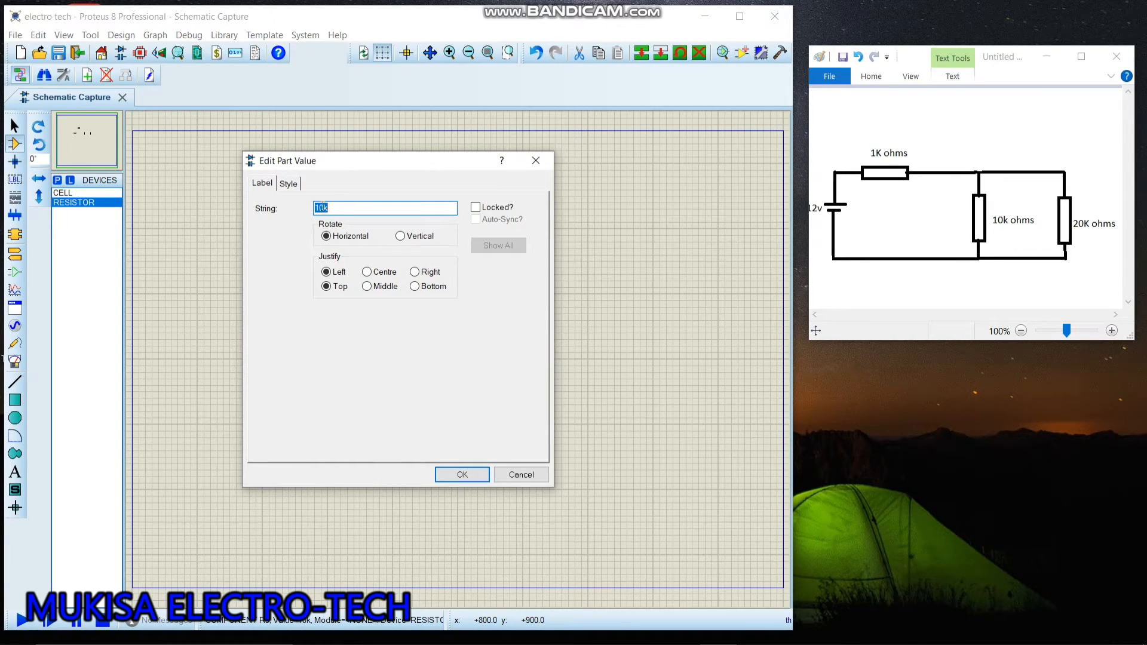
click(322, 207)
key(BackSpace)
key(BackSpace)
text(20)
click(458, 476)
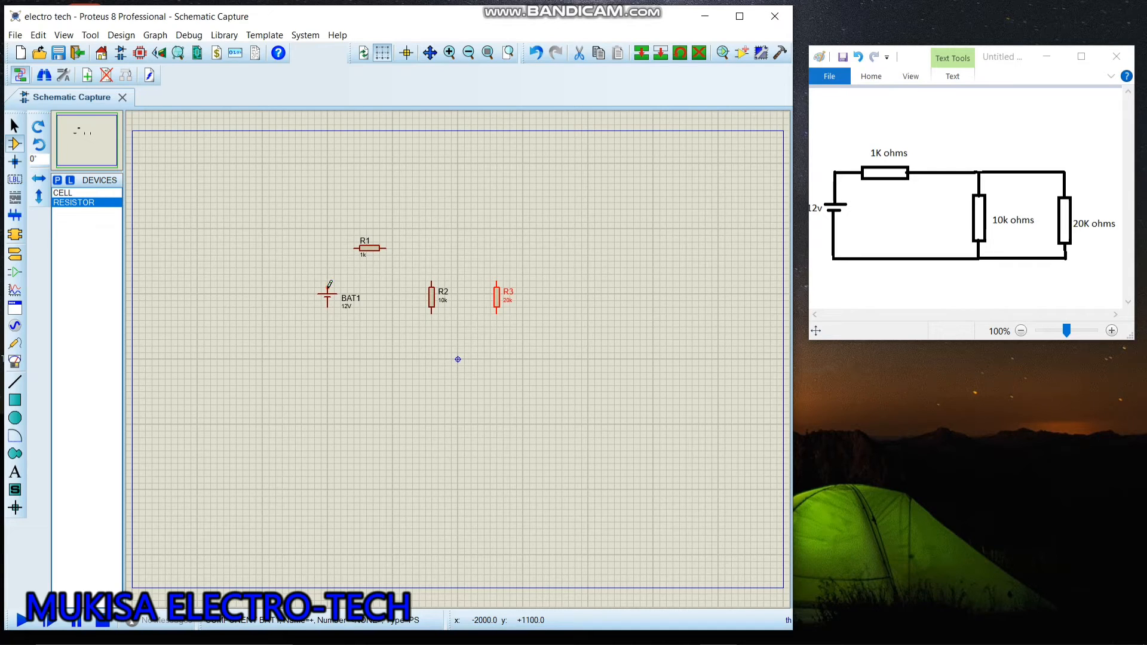
Step: Wire the battery's upper terminal through R1 to the upper ends of R2 and R3
click(328, 287)
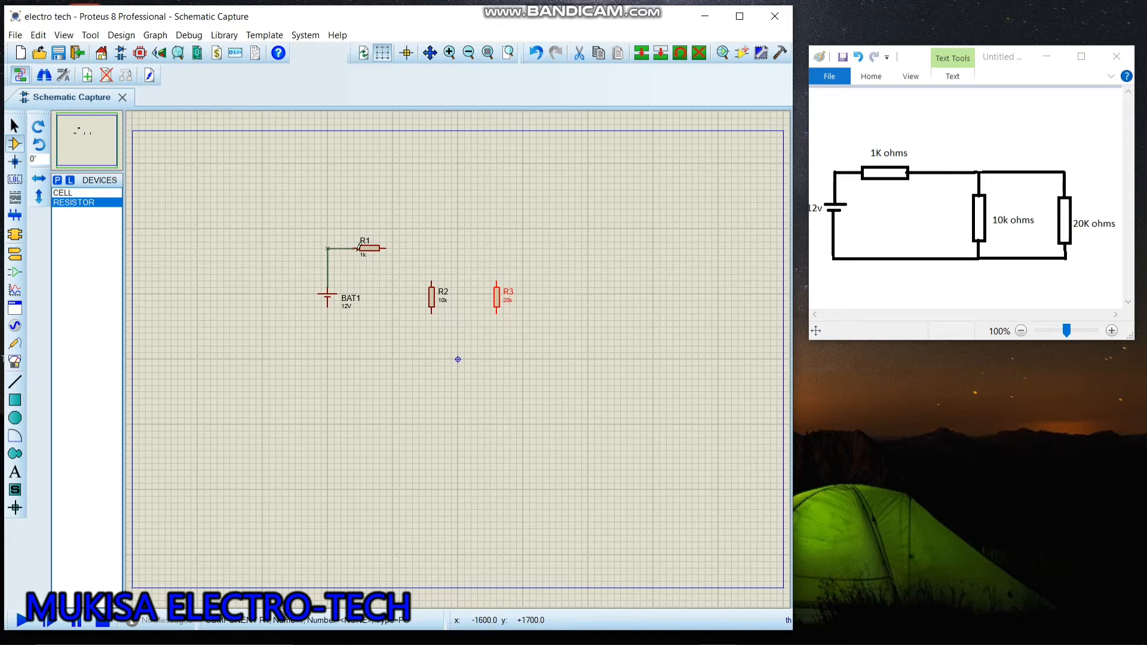
click(357, 245)
click(388, 246)
click(434, 276)
click(433, 246)
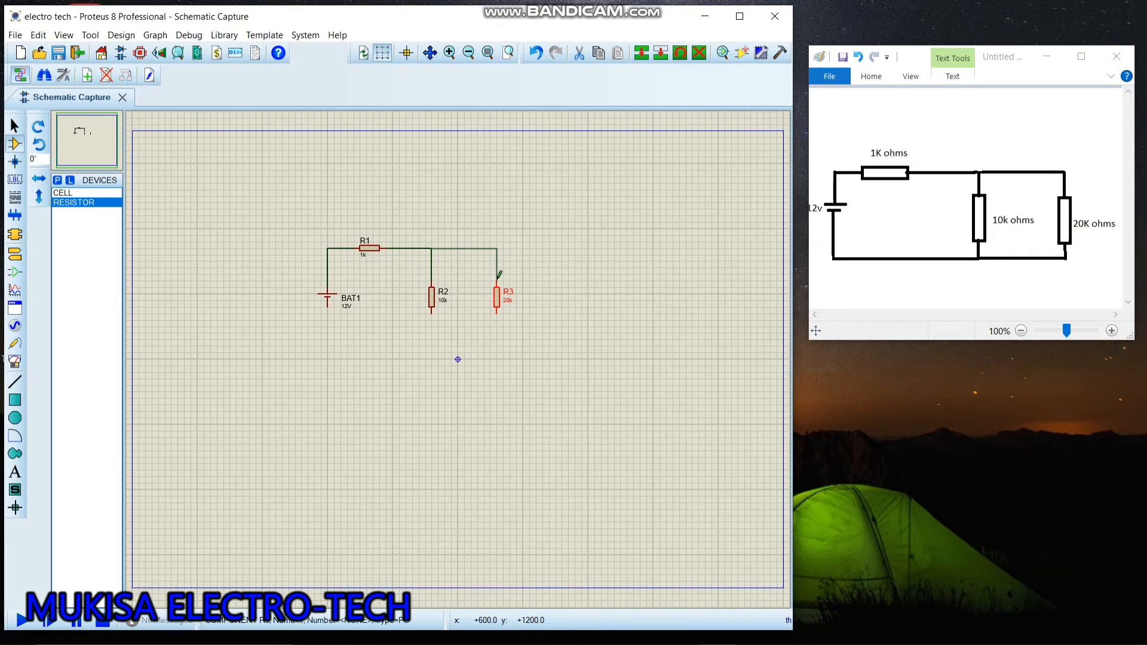
click(497, 280)
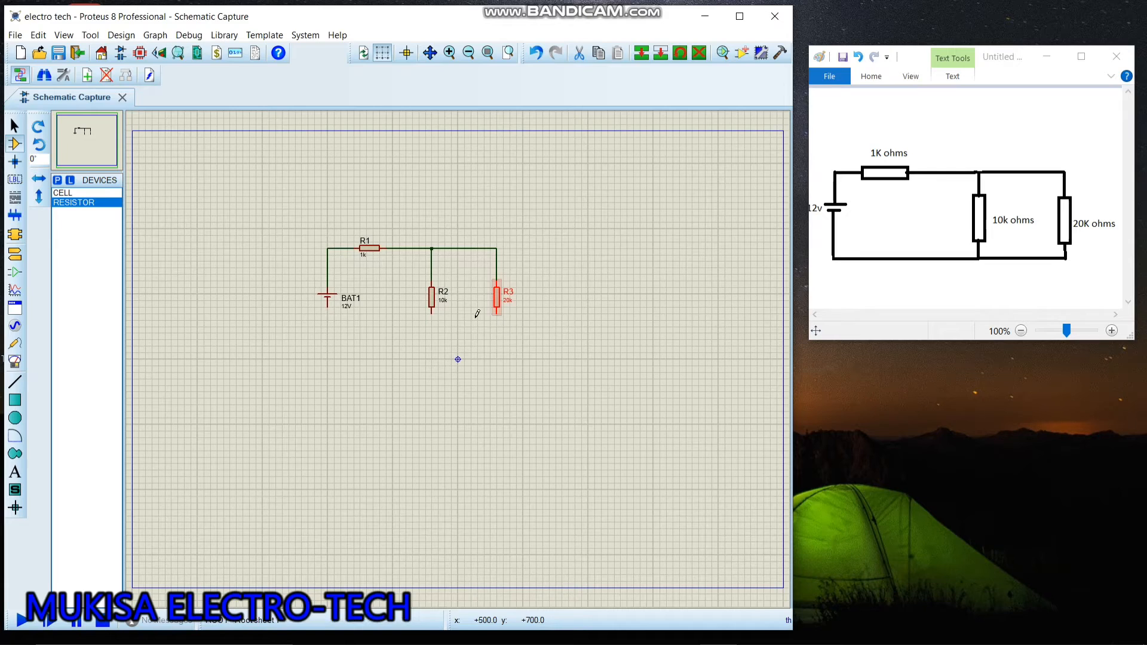
Step: Wire the lower ends of R2 and R3 together and connect them back to the battery's lower terminal
click(434, 310)
click(497, 323)
drag(498, 322, 499, 315)
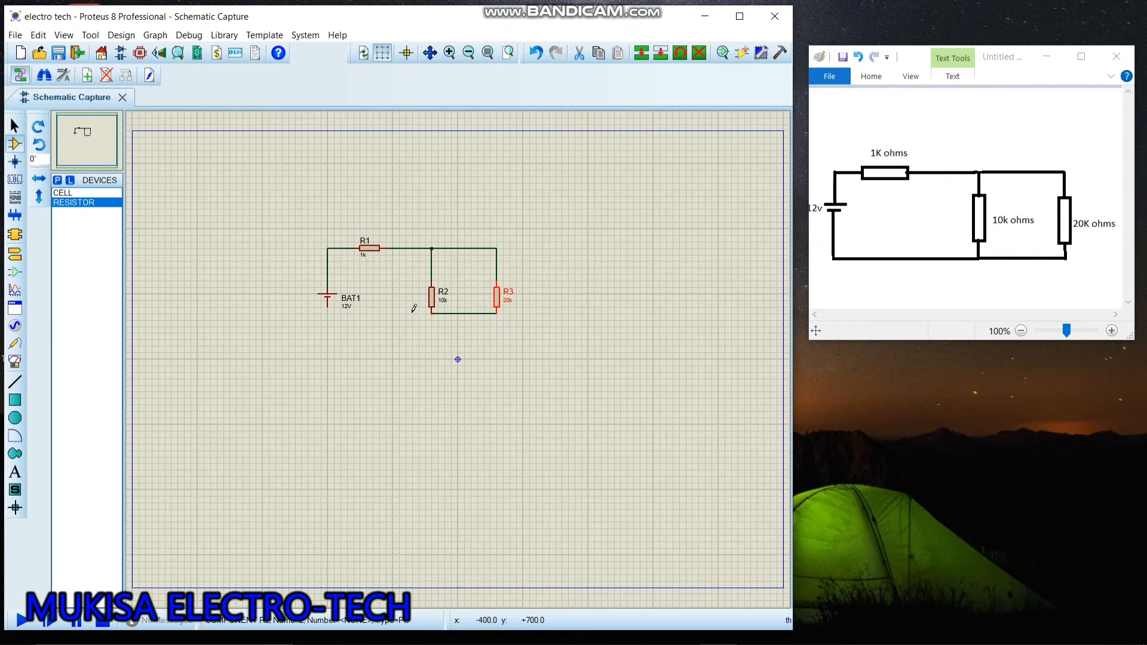
click(432, 314)
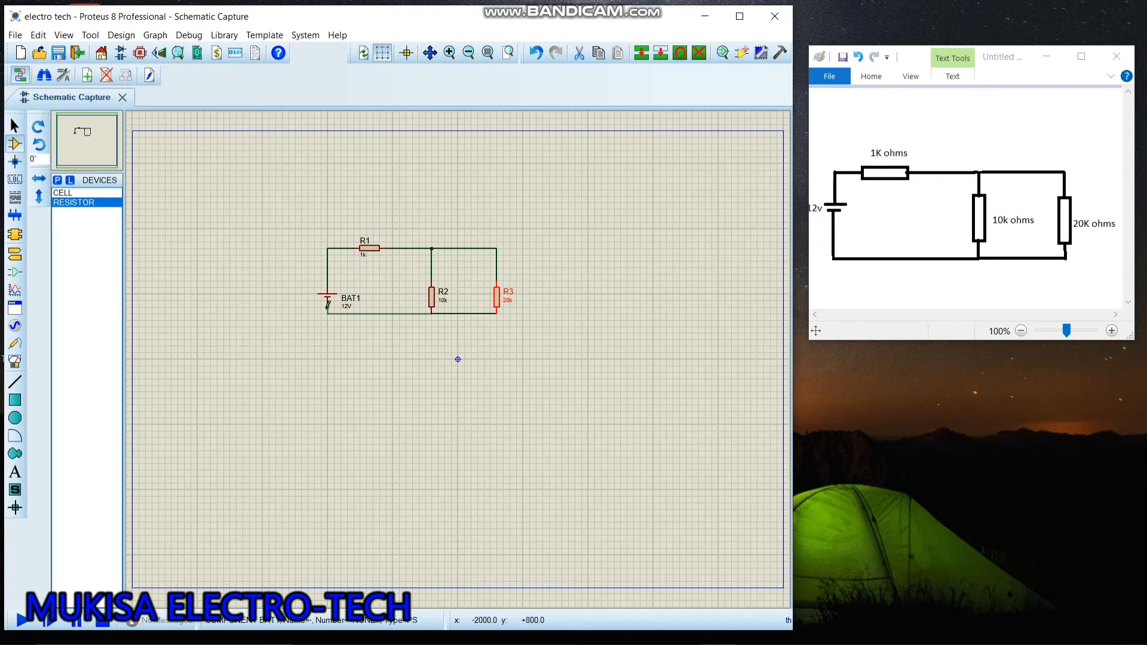
click(327, 307)
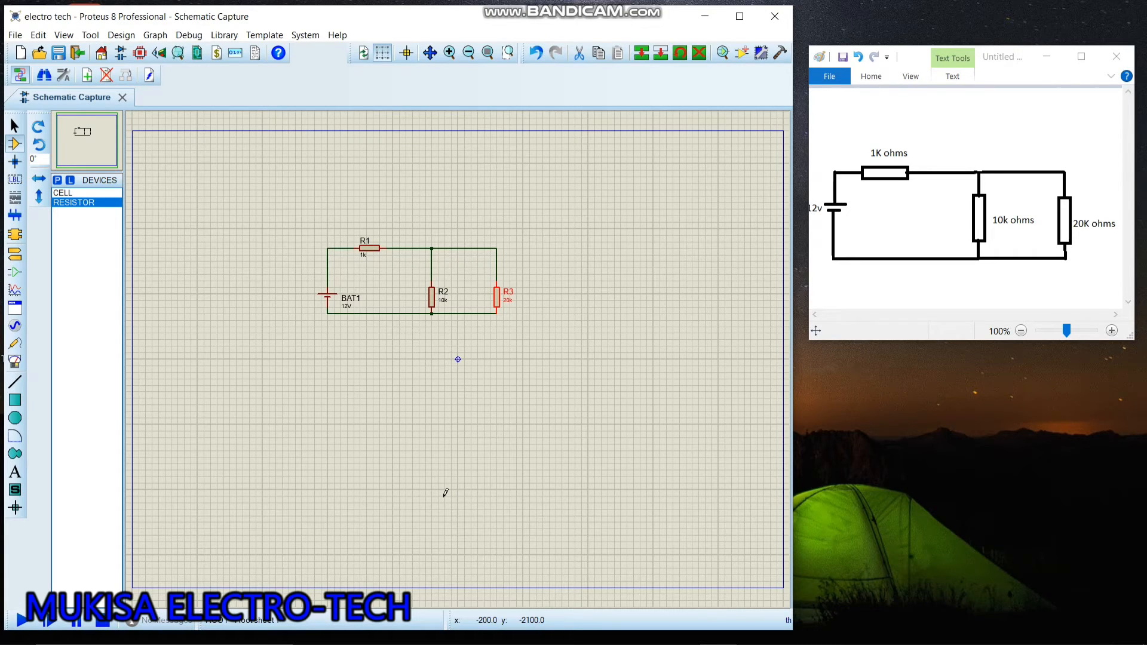
Step: Run the circuit simulation, maximize the program window, and stop the simulation
click(21, 620)
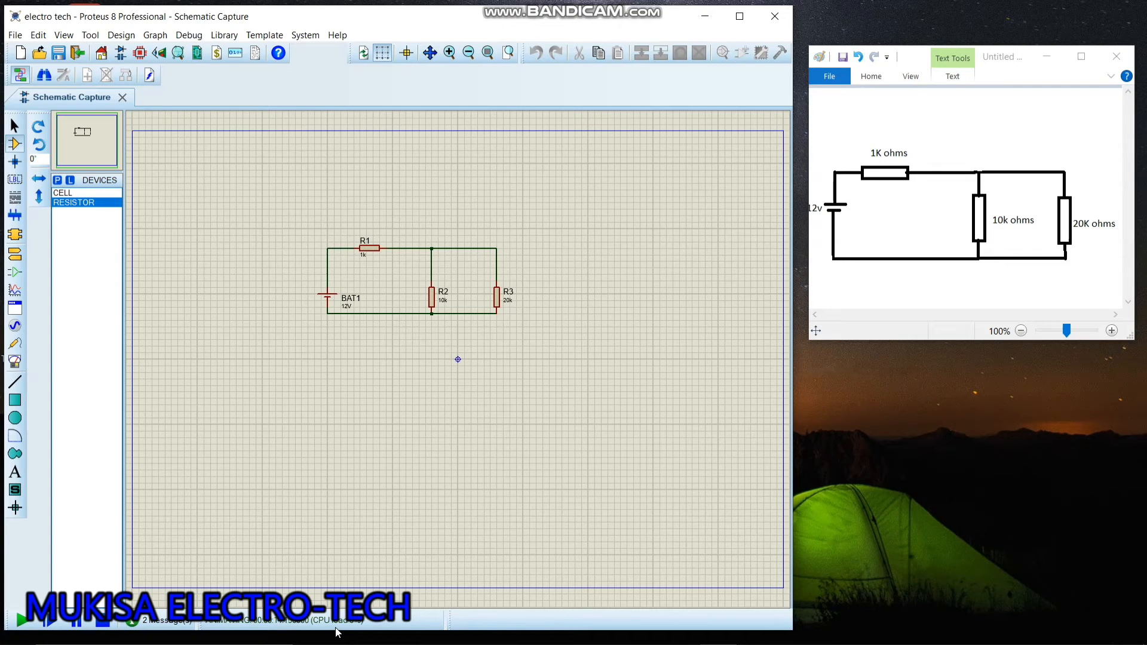
click(744, 21)
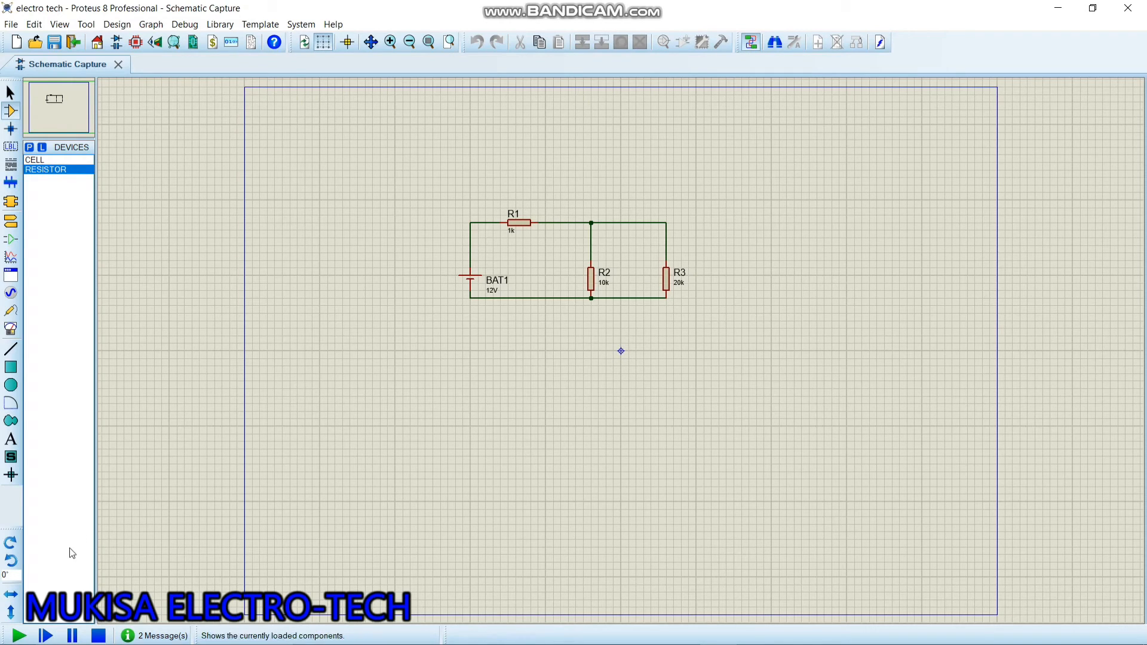
click(98, 637)
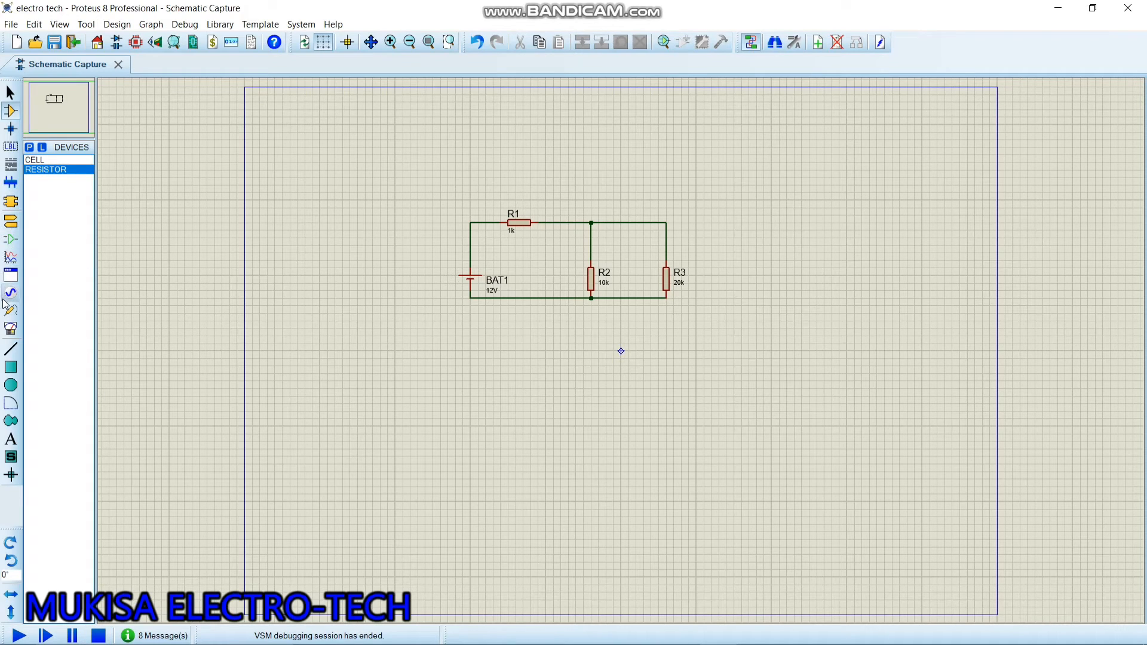
Step: Place a DC voltmeter from the virtual instruments just above R1
click(10, 331)
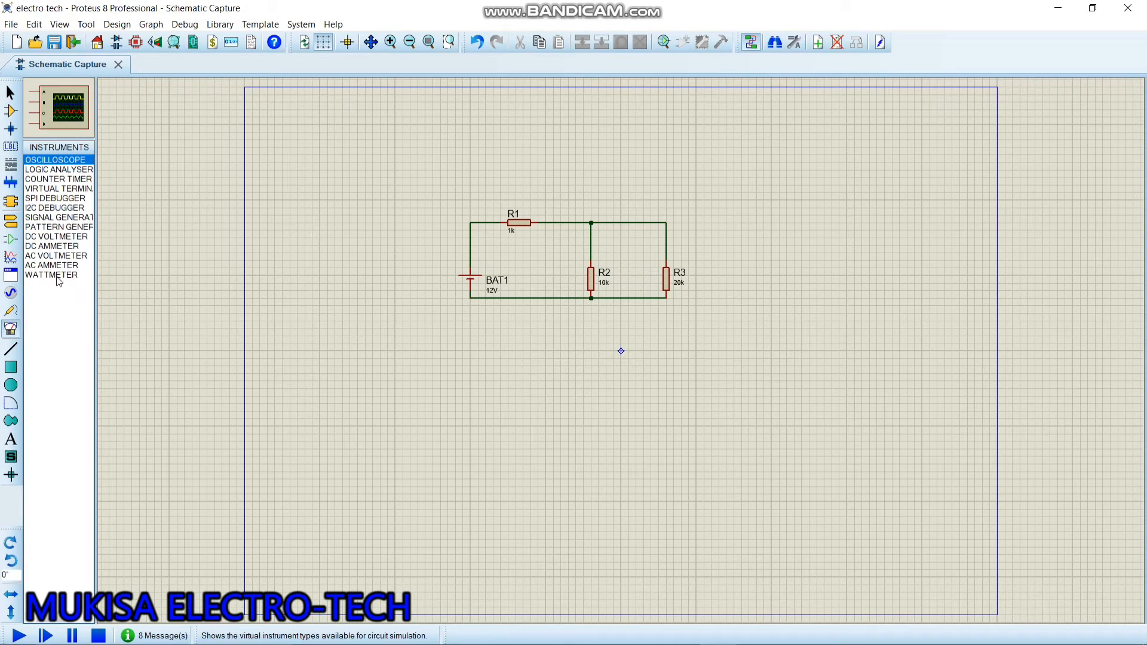
click(63, 238)
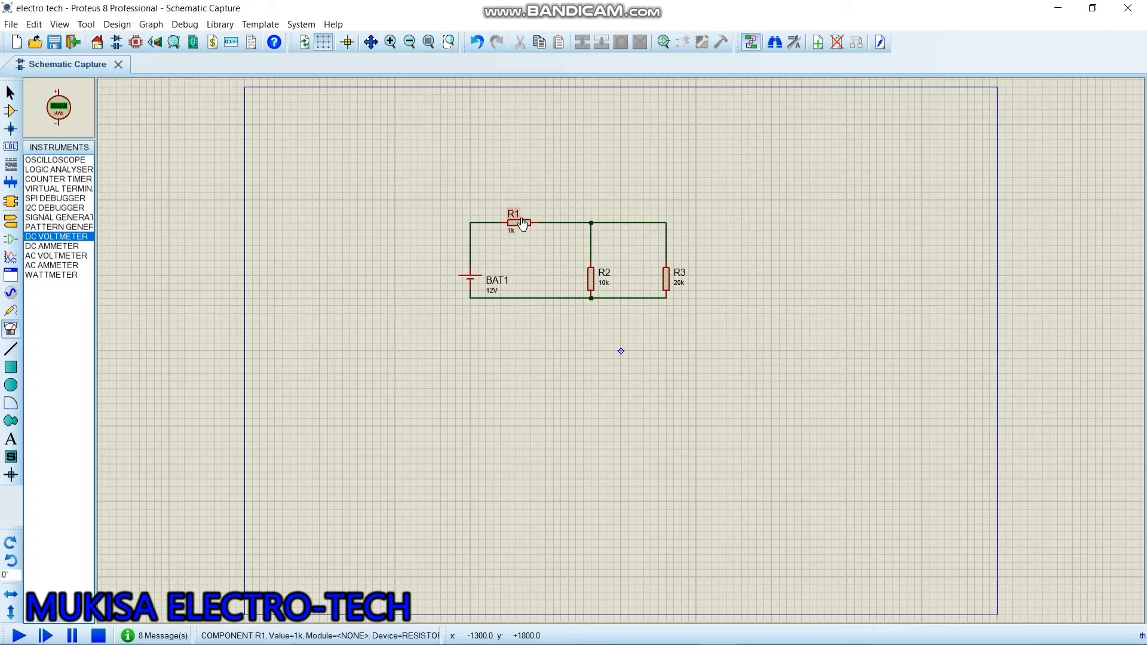
click(526, 187)
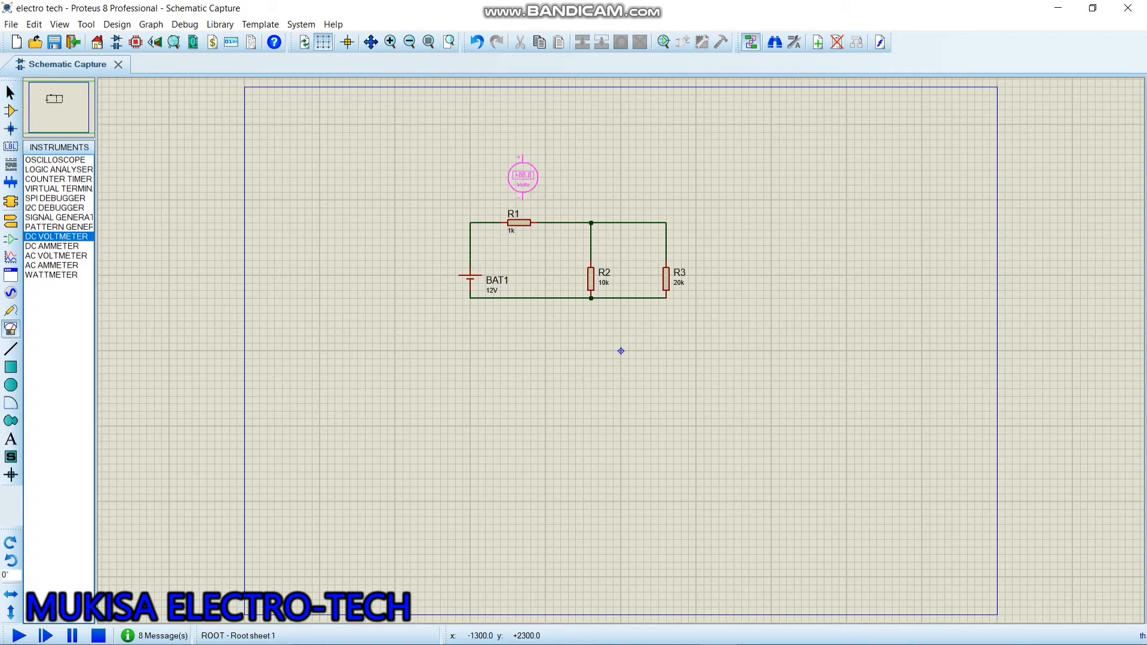
click(523, 177)
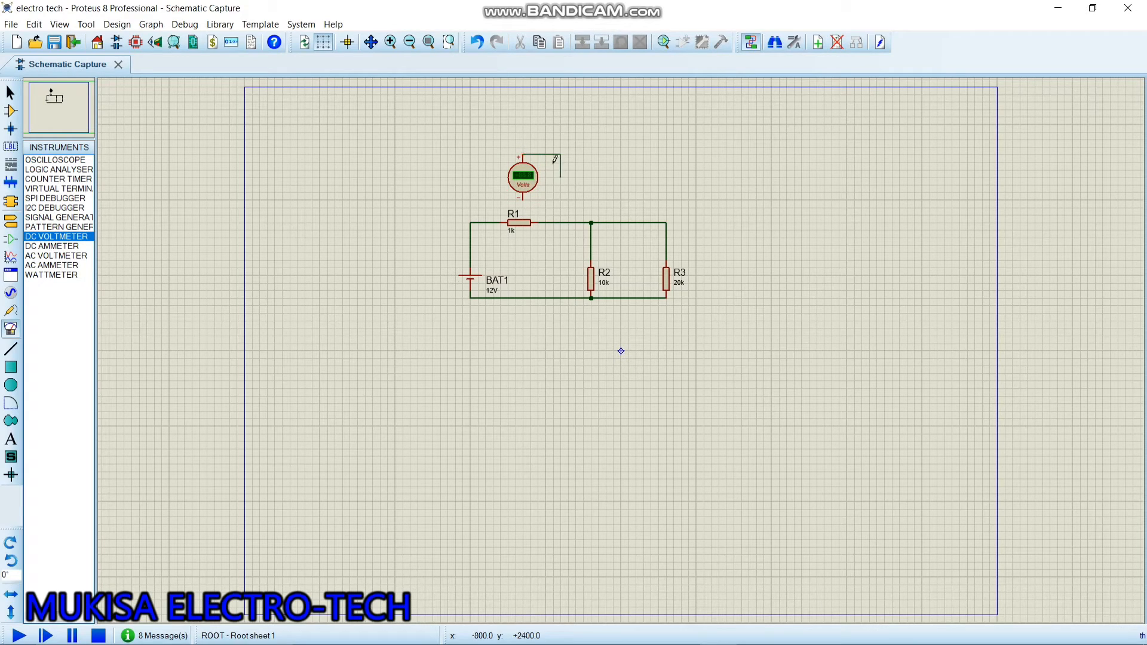
click(523, 156)
double_click(403, 147)
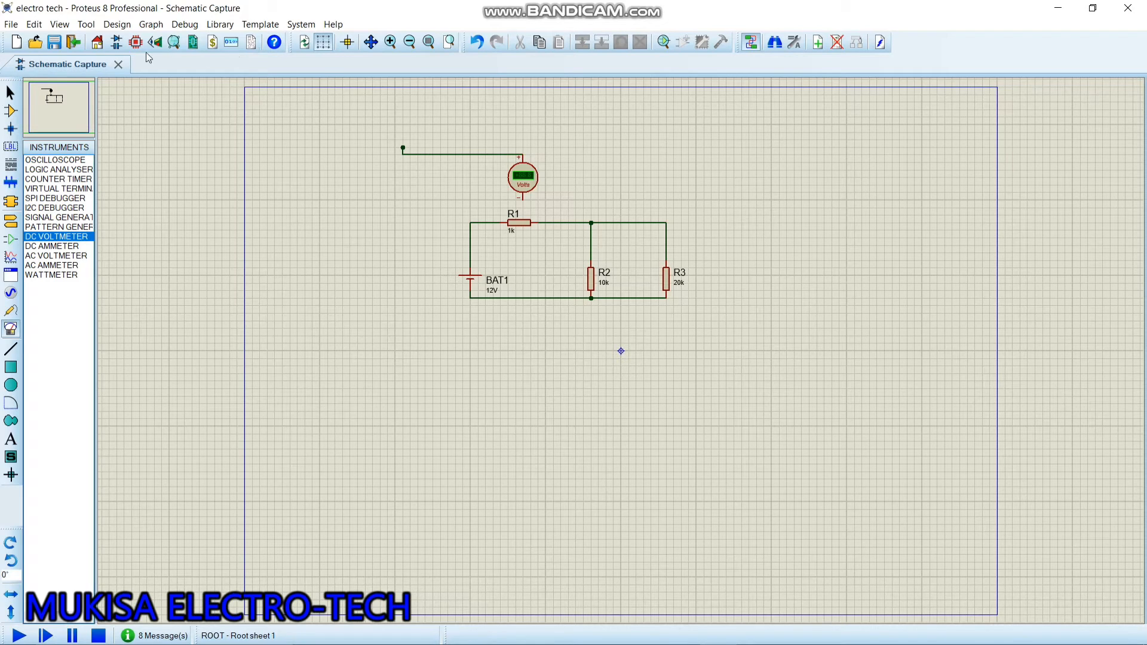
click(478, 43)
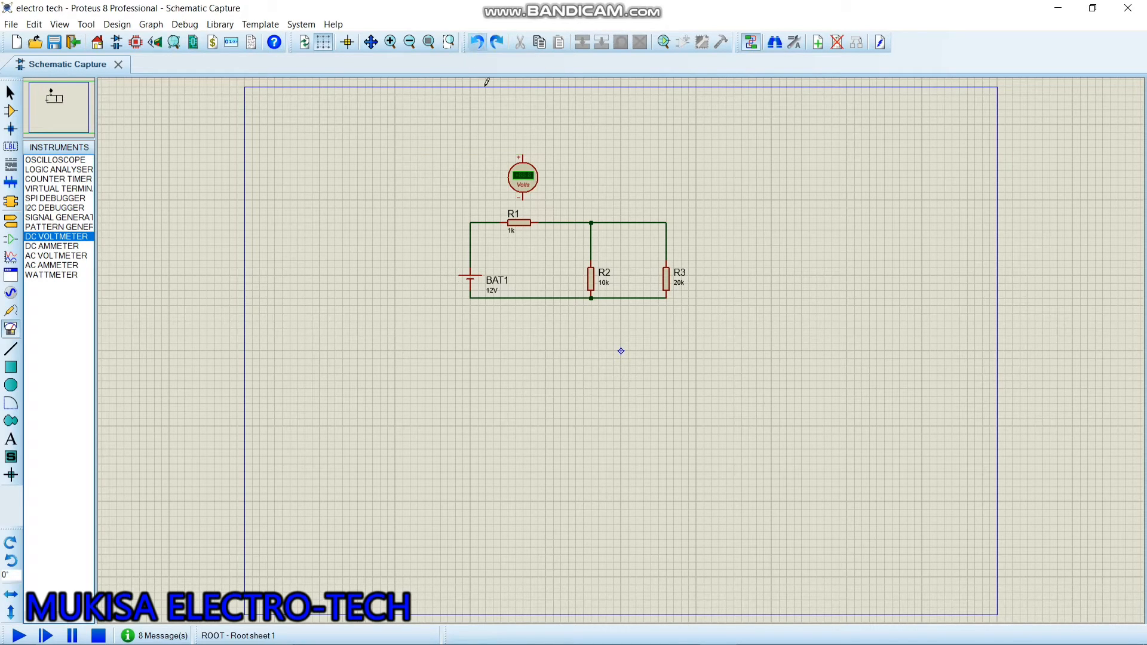
Step: Rotate the voltmeter above R1 clockwise so that its terminals lie horizontally
right_click(527, 175)
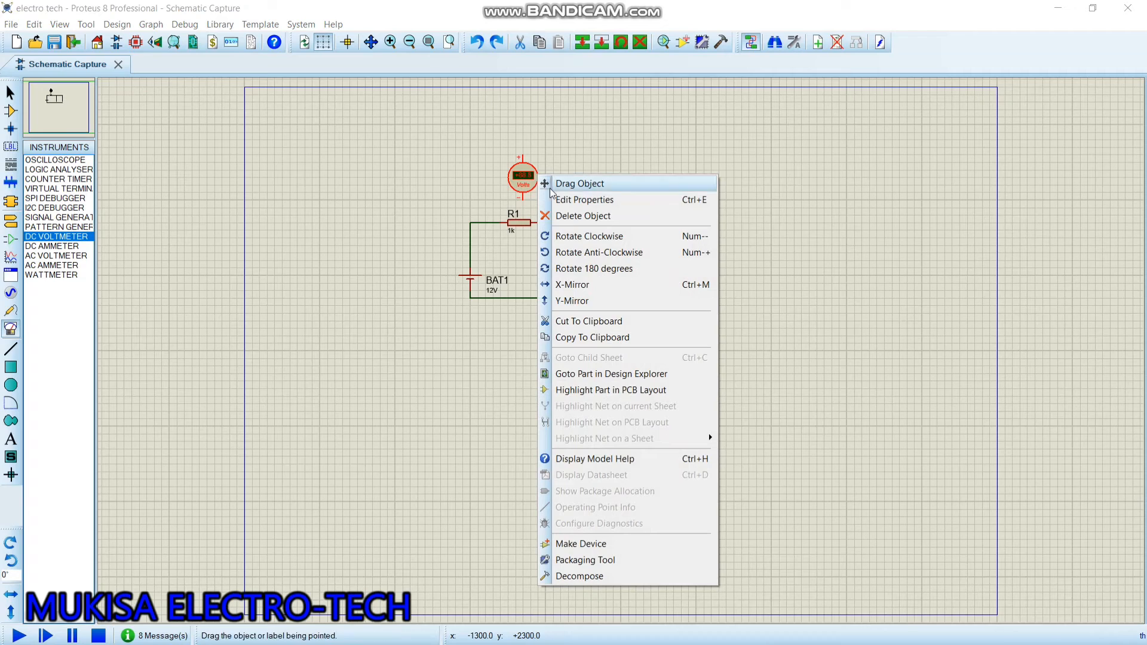
click(591, 236)
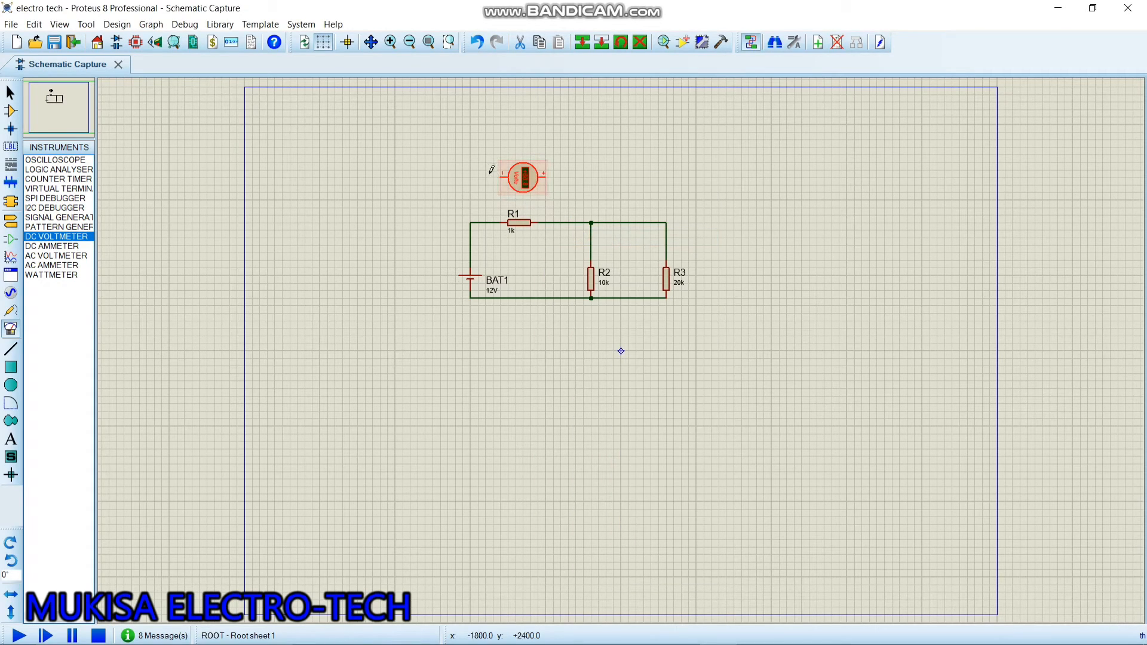
click(470, 176)
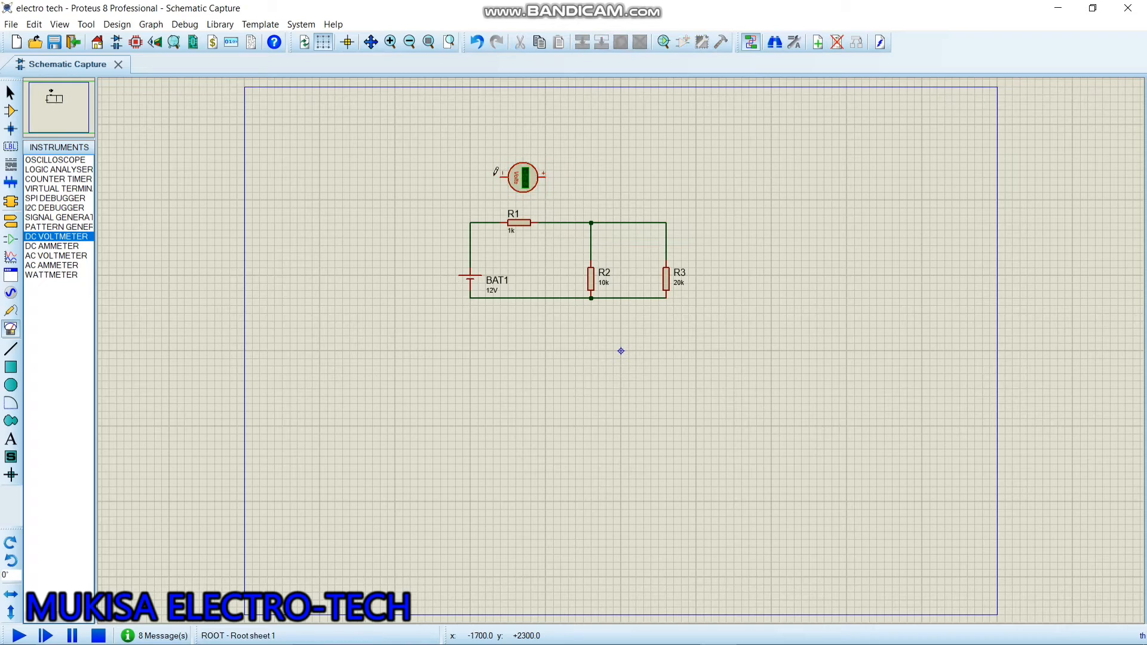
Step: Wire the voltmeter across R1 with its negative terminal on the battery side and its positive terminal on the R2 side
click(502, 175)
click(494, 223)
click(548, 176)
click(569, 222)
Step: Run the simulation to read the voltage across R1, stop it, and undo both voltmeter wires
click(18, 636)
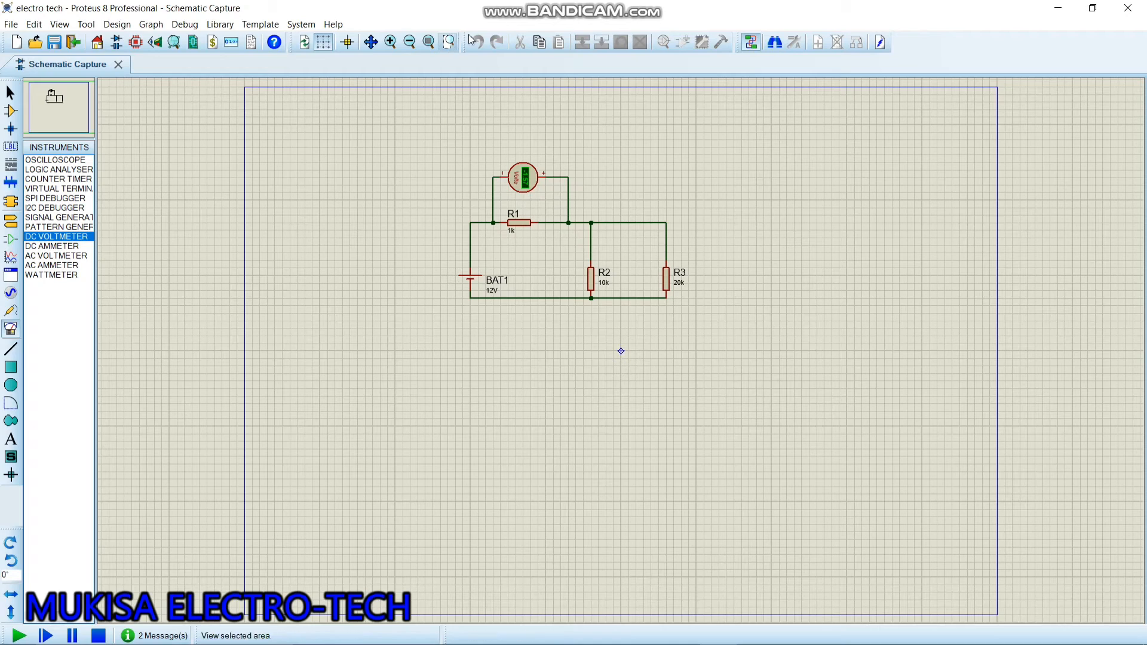
click(99, 636)
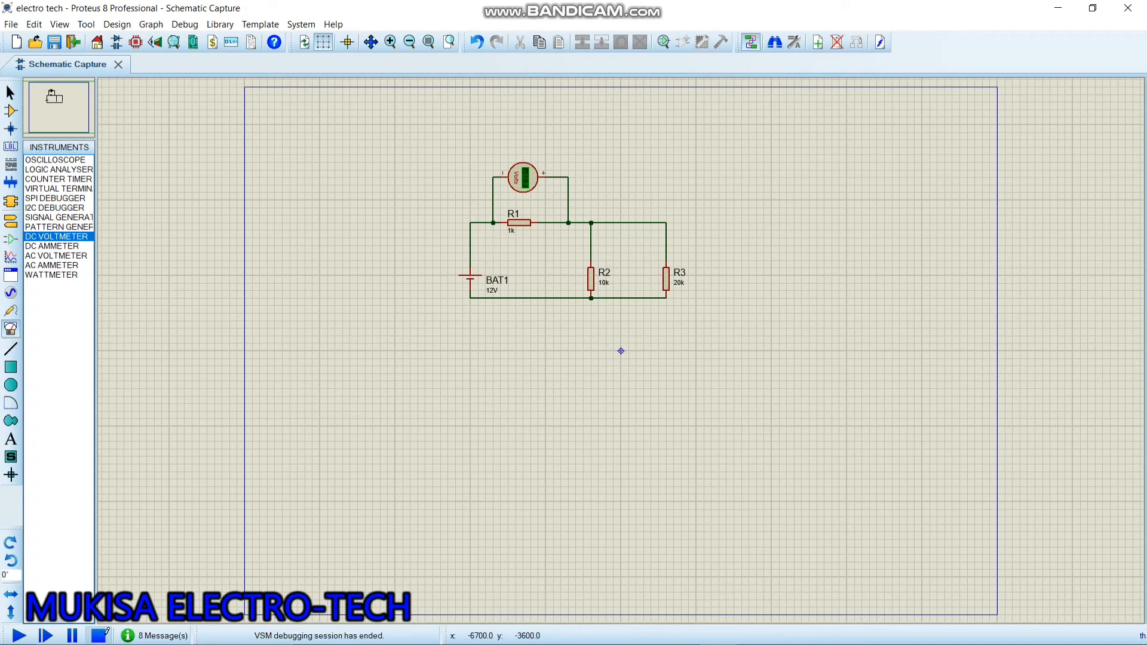
click(482, 46)
click(481, 46)
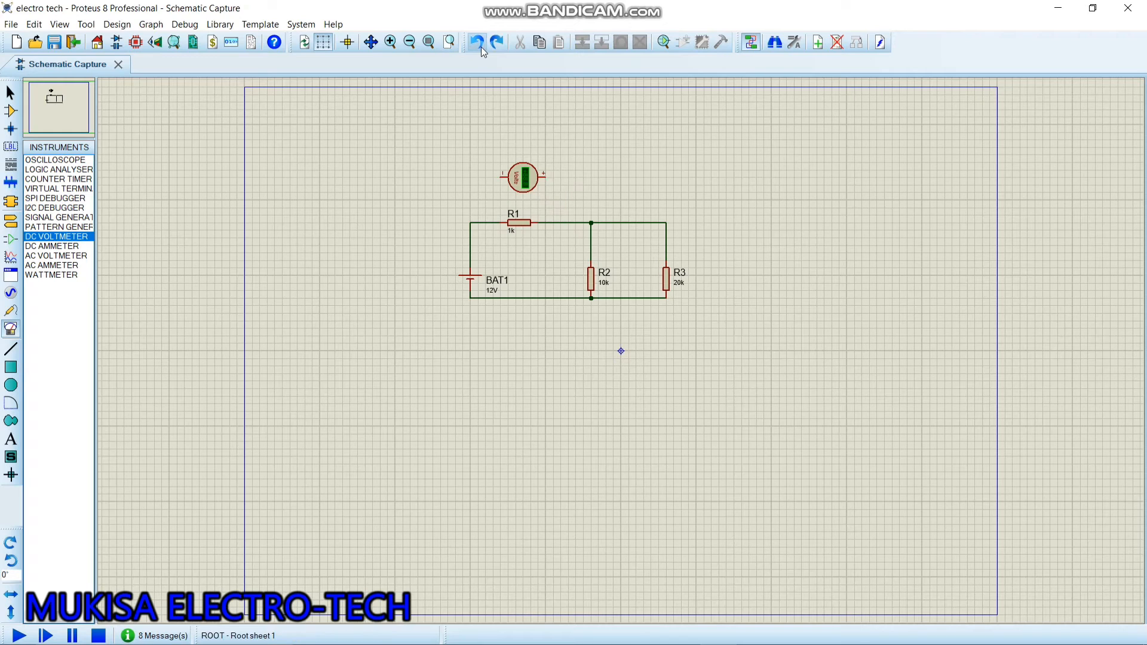
Step: Rotate the voltmeter clockwise twice so that its positive terminal faces the battery side of R1
right_click(540, 173)
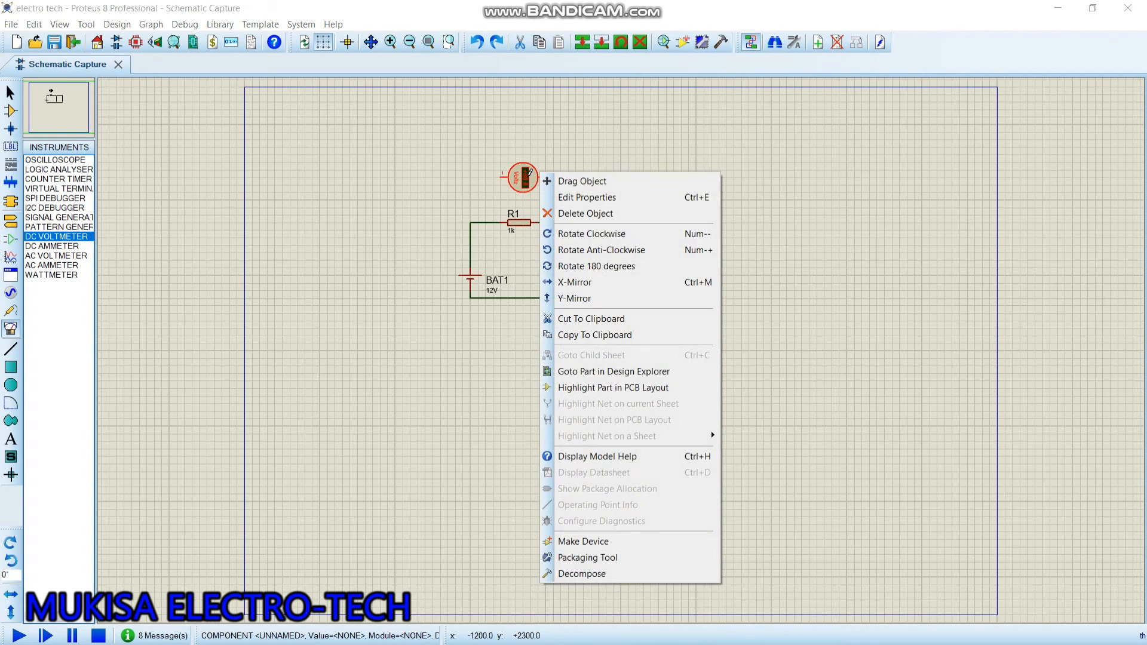
click(585, 236)
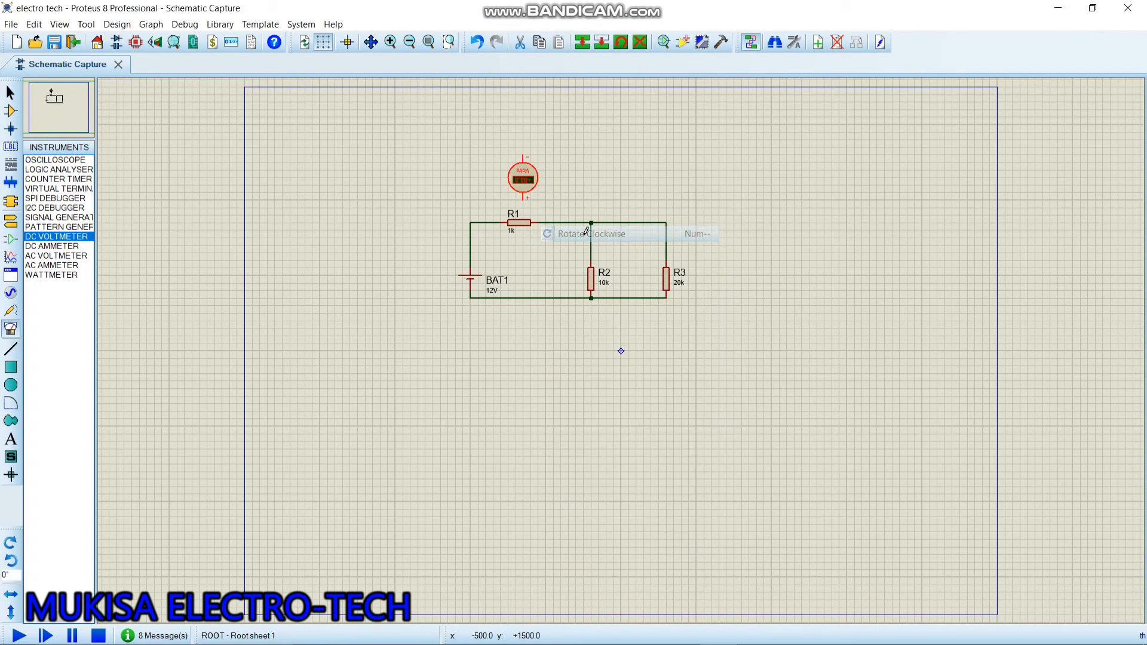
right_click(517, 180)
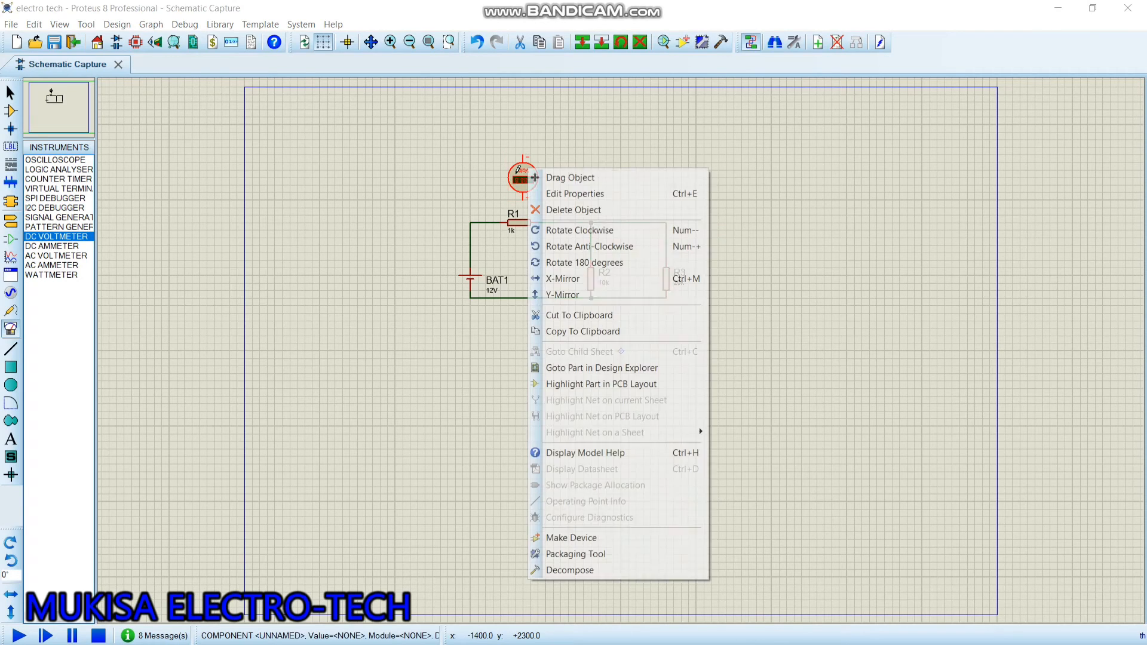
click(580, 230)
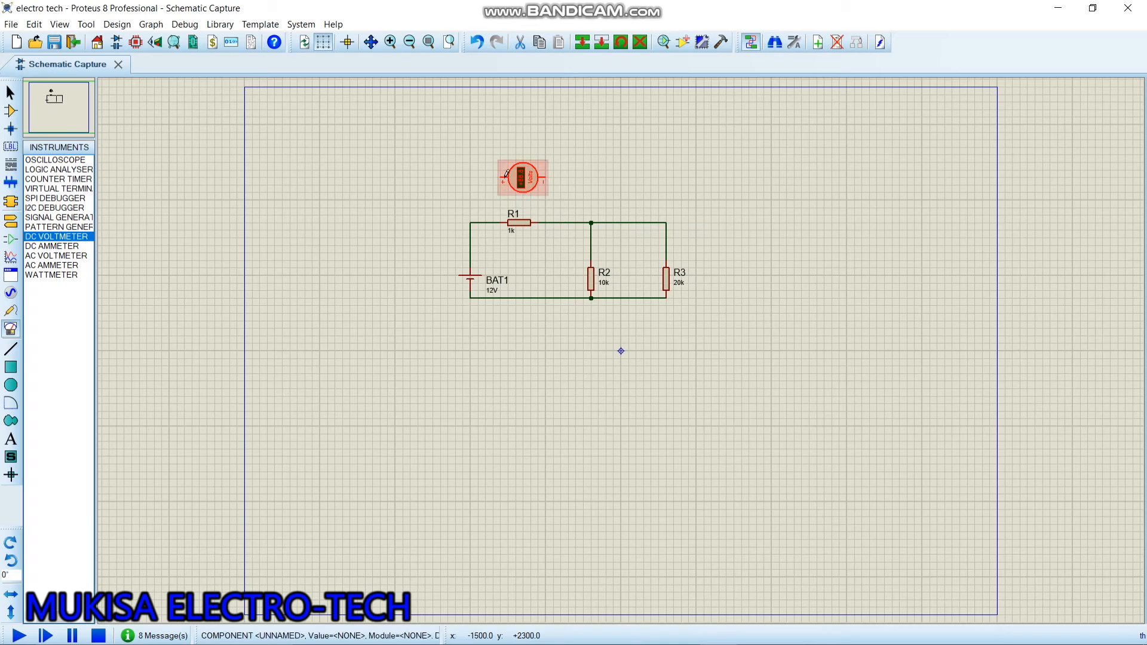
click(469, 177)
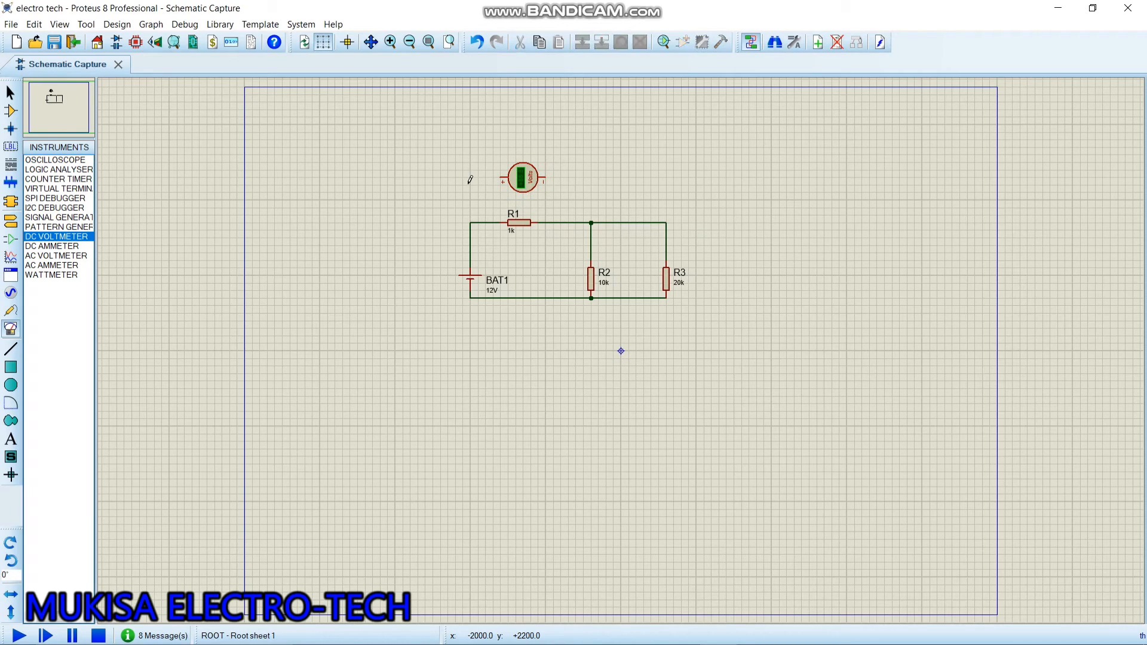
Step: Wire the voltmeter across R1 with its positive terminal on the battery side and its negative terminal on the R2 side
click(501, 177)
click(485, 222)
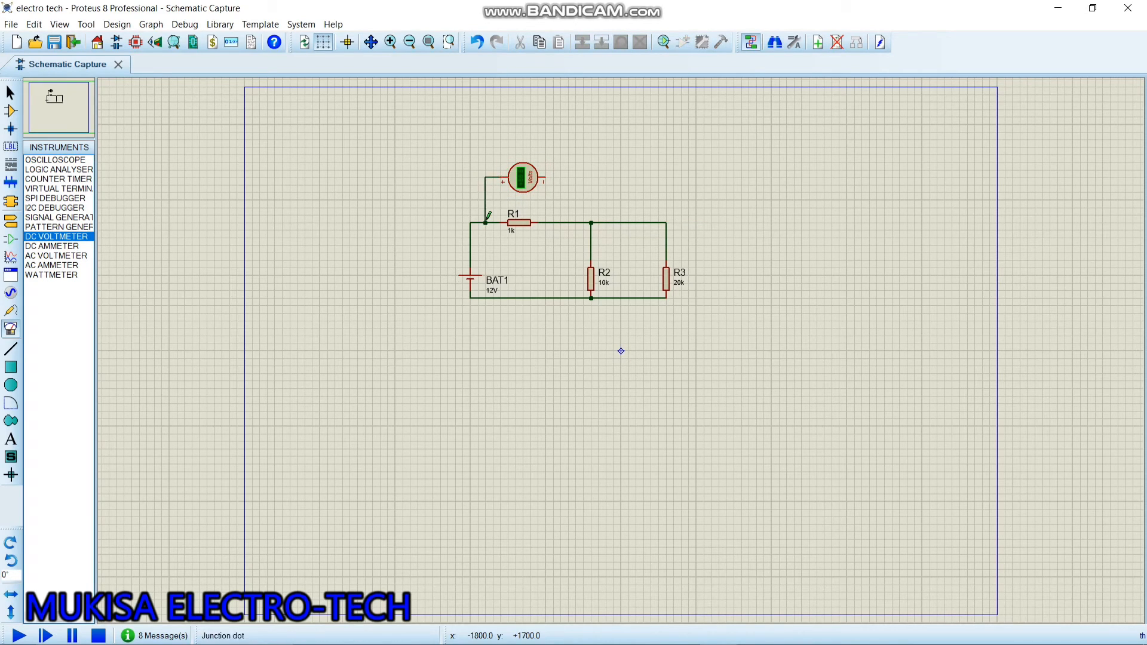
click(549, 178)
click(560, 222)
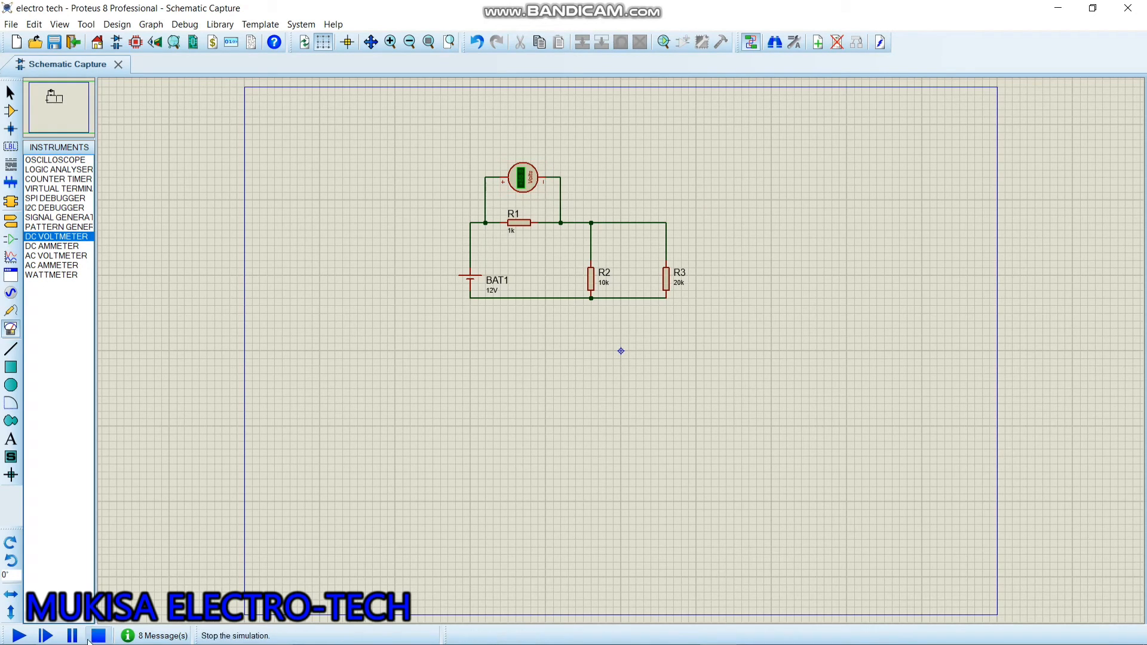
Step: Run the simulation to read the voltage across R1 and the current through the ammeter in series with R2, and stop it
click(22, 637)
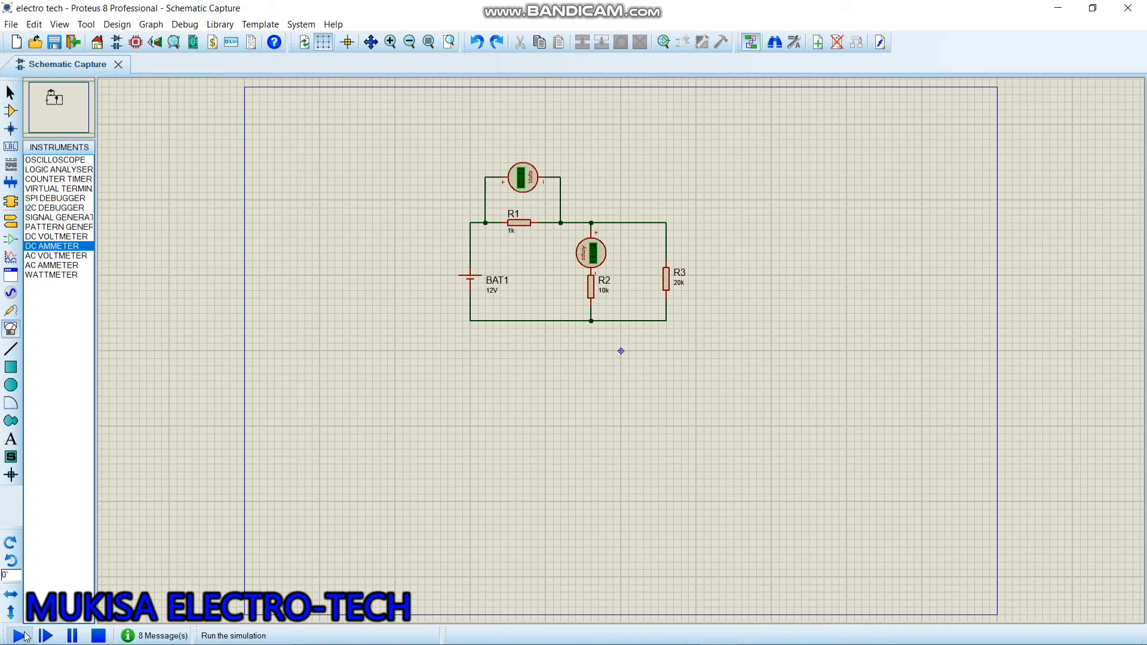
click(22, 635)
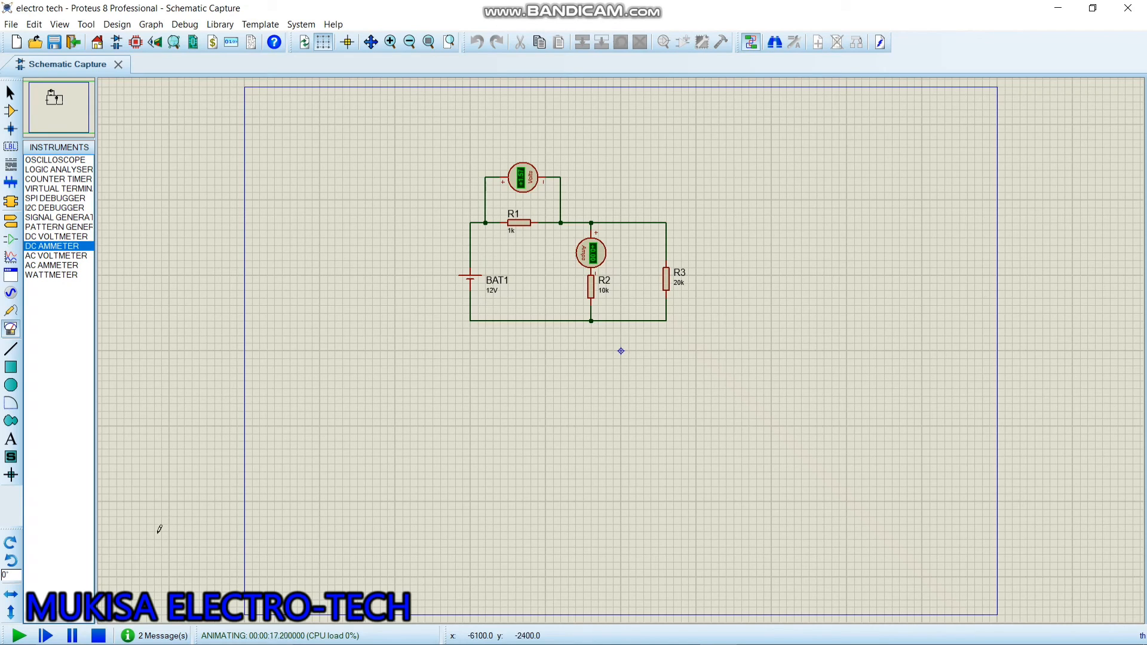
click(99, 636)
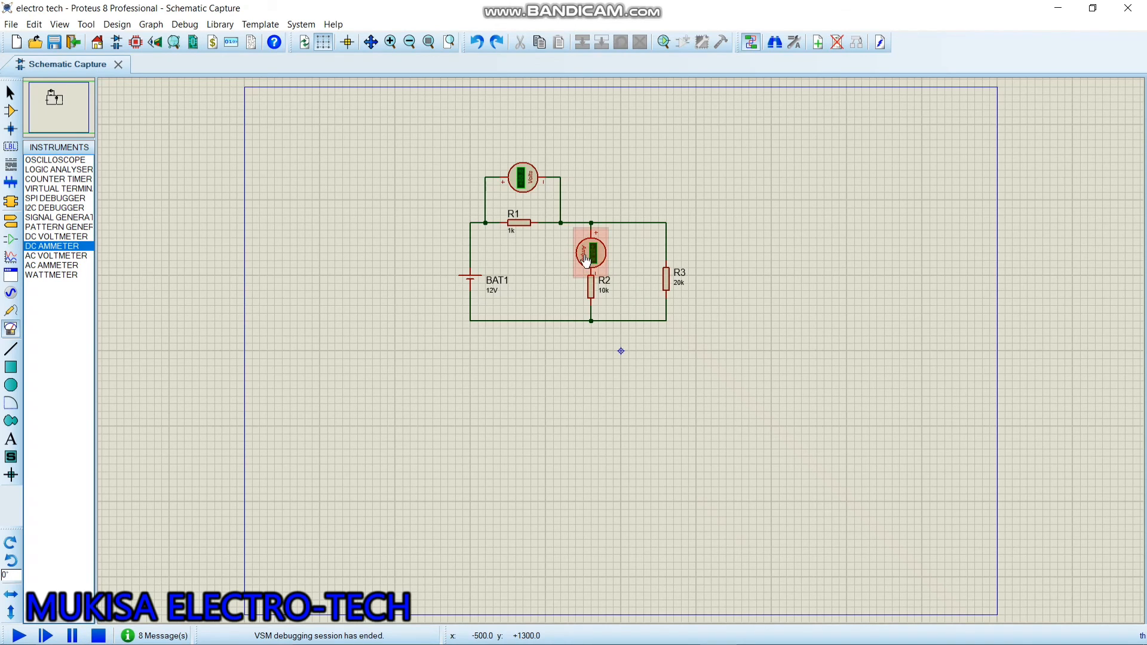
Step: Set the display range of the ammeter above R2 to Milliamps and run the simulation to read the branch current
right_click(585, 258)
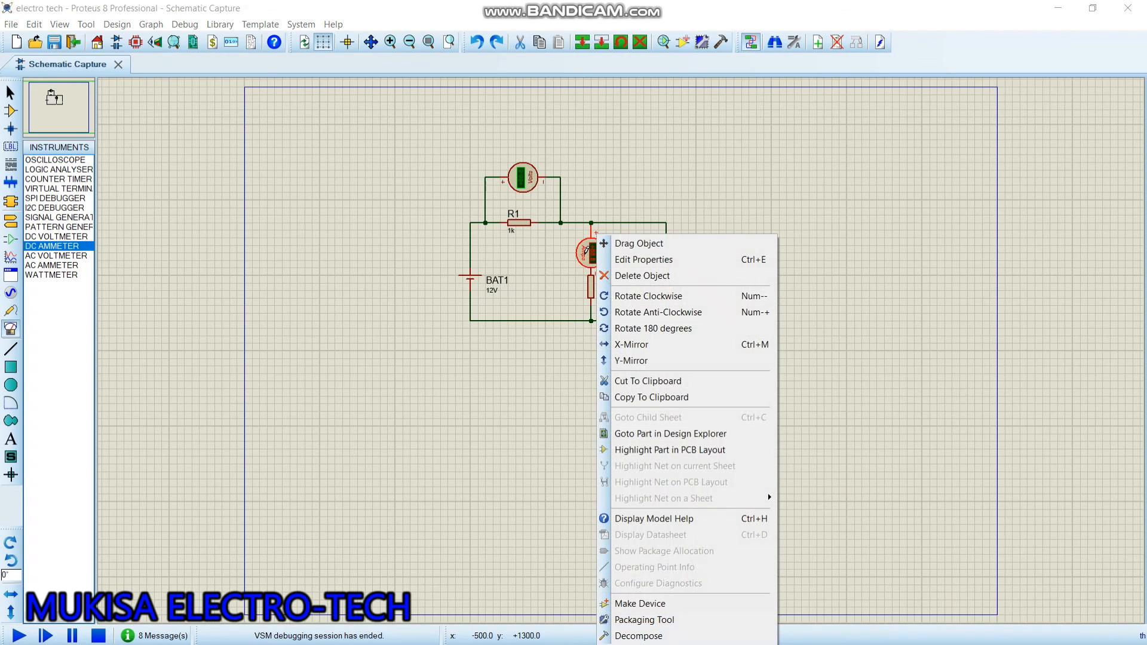
click(657, 261)
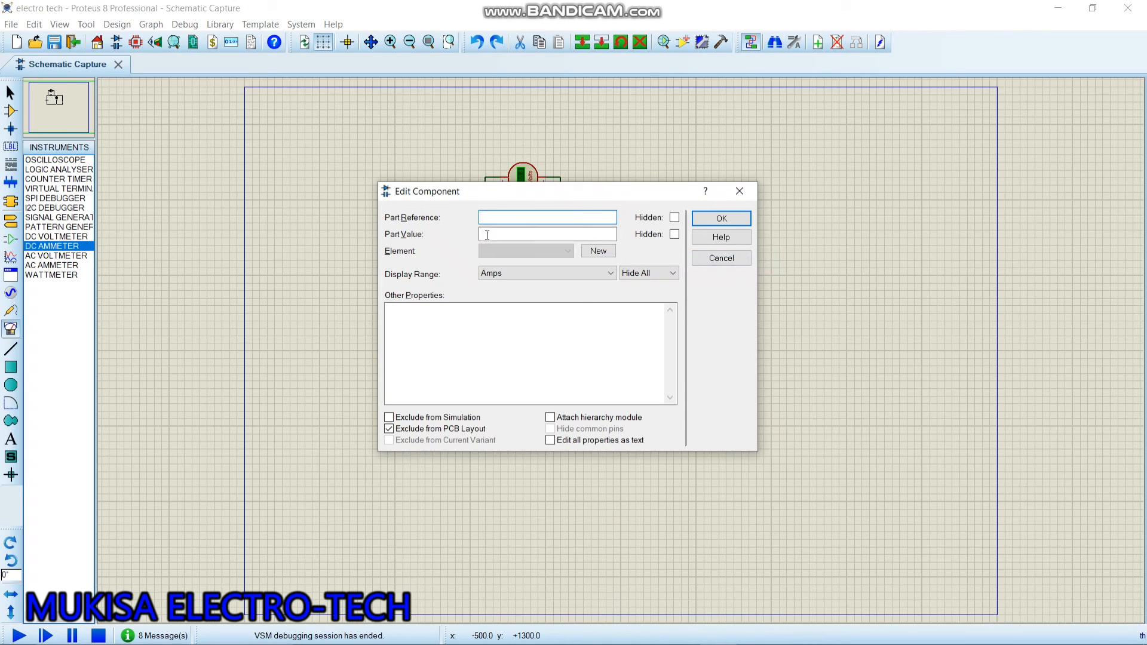
click(610, 274)
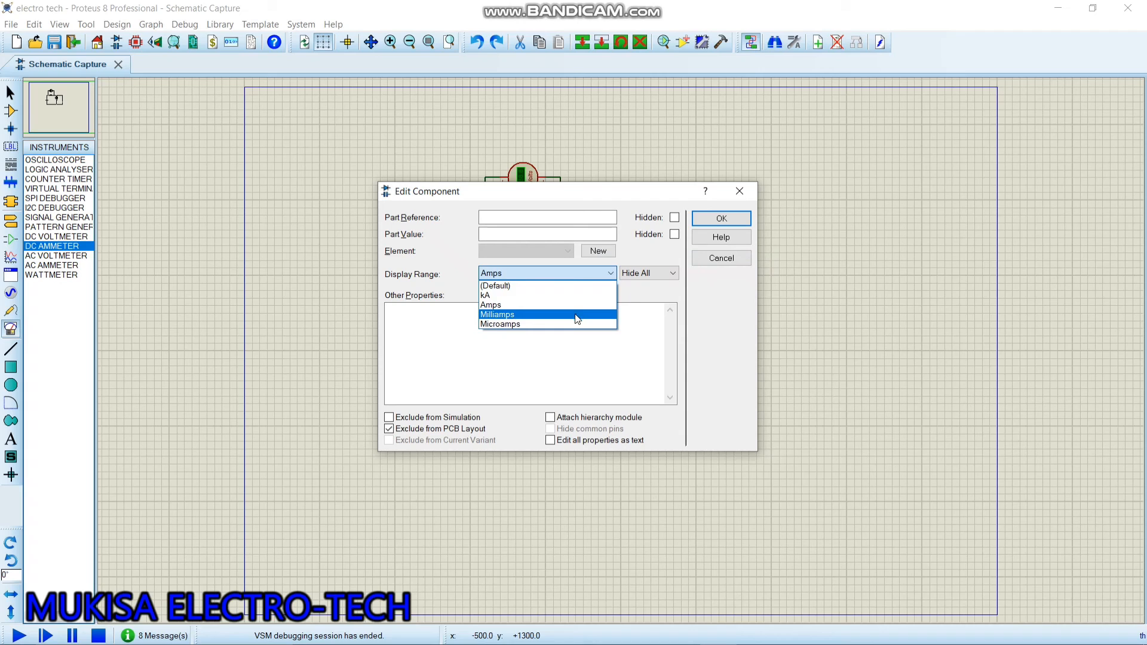
click(577, 315)
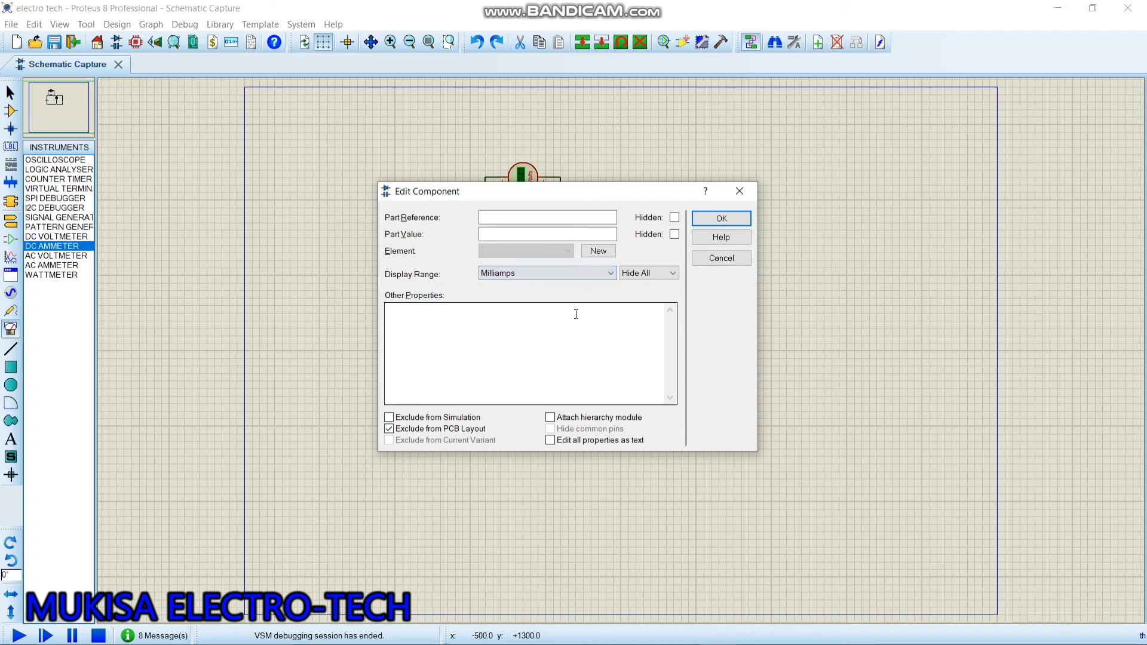
click(722, 219)
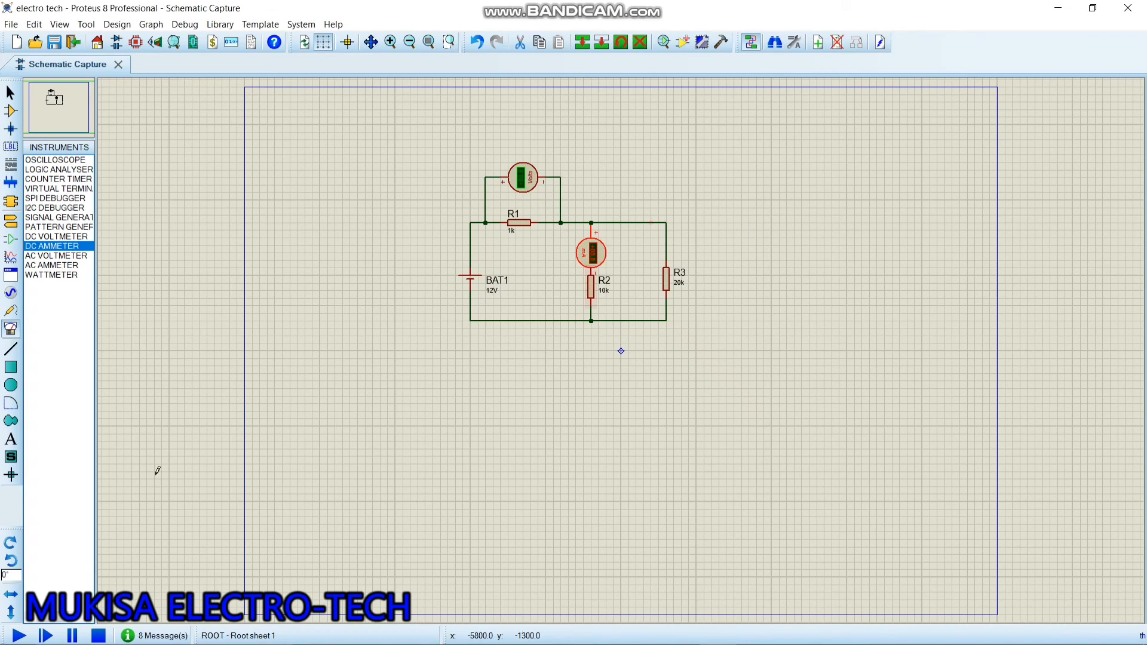
click(19, 635)
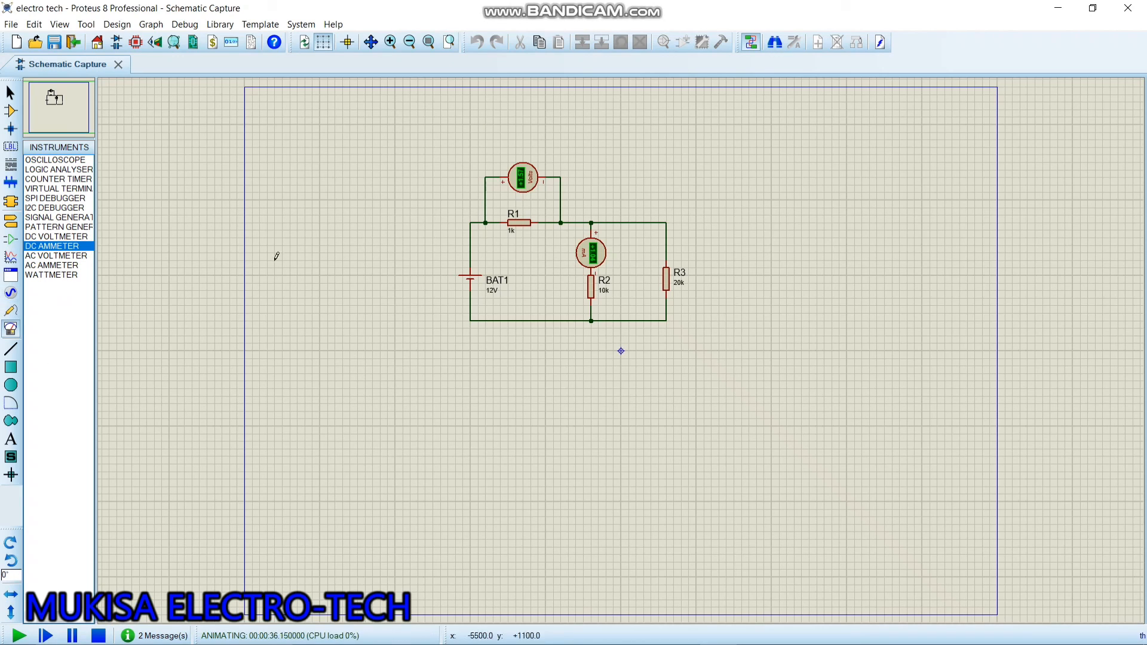
click(12, 111)
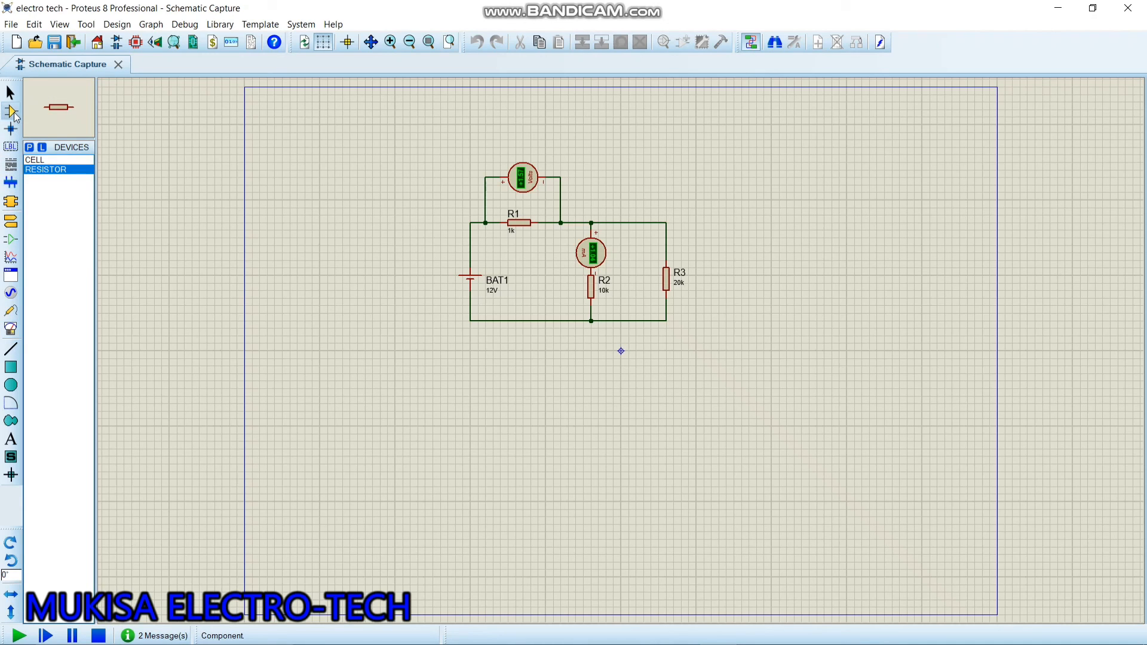
click(11, 129)
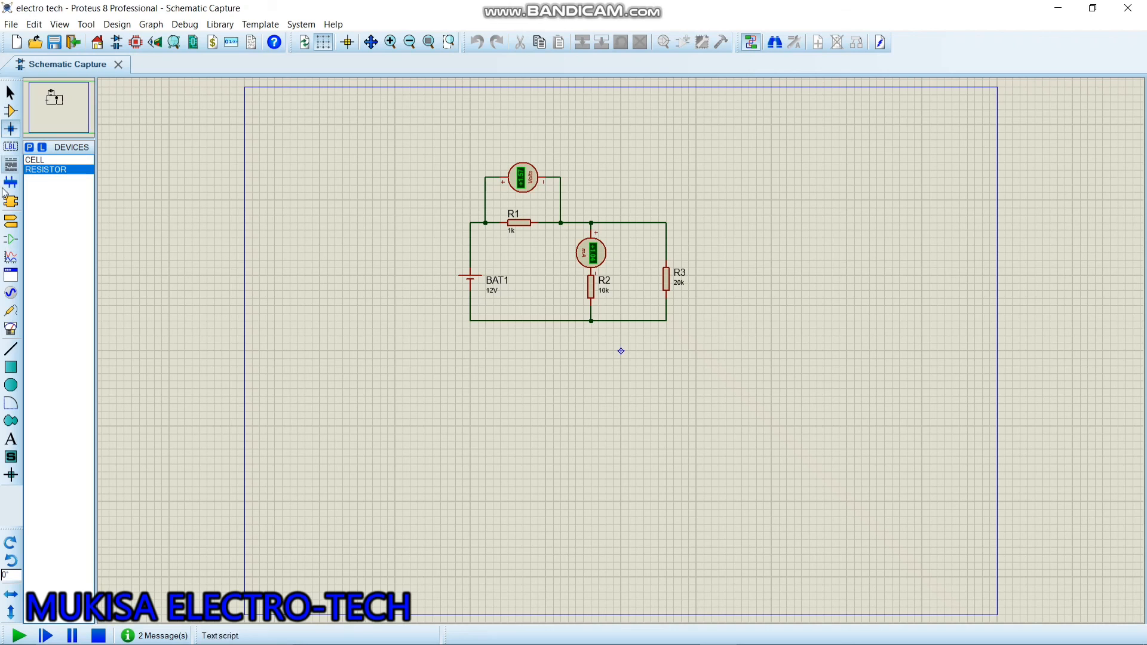
click(5, 207)
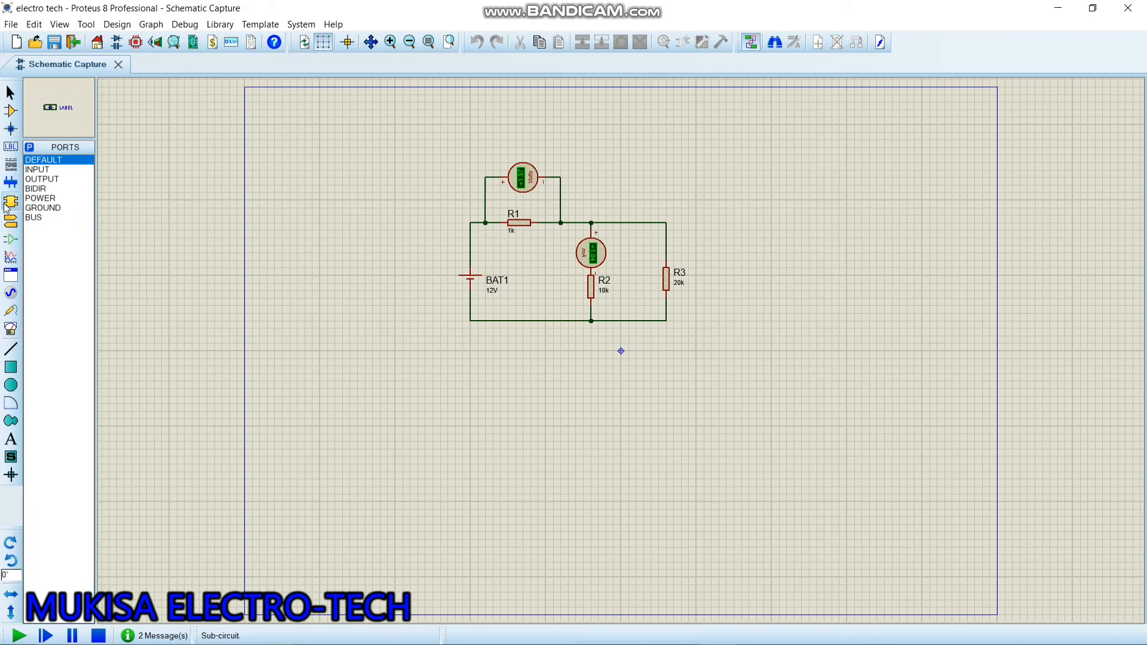
click(7, 245)
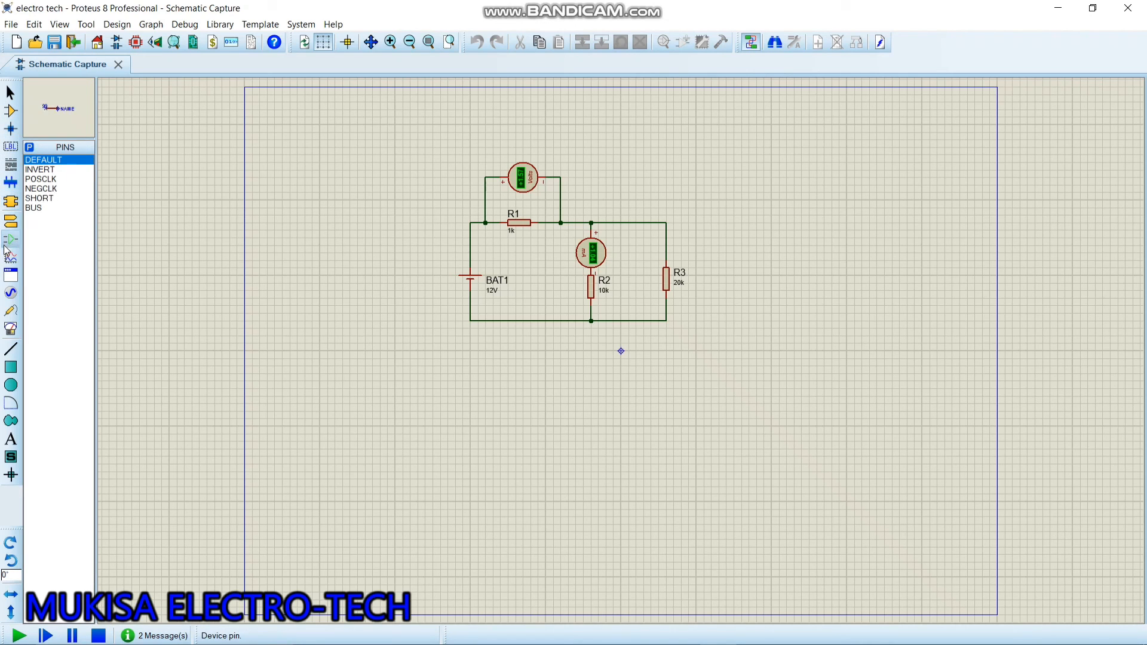